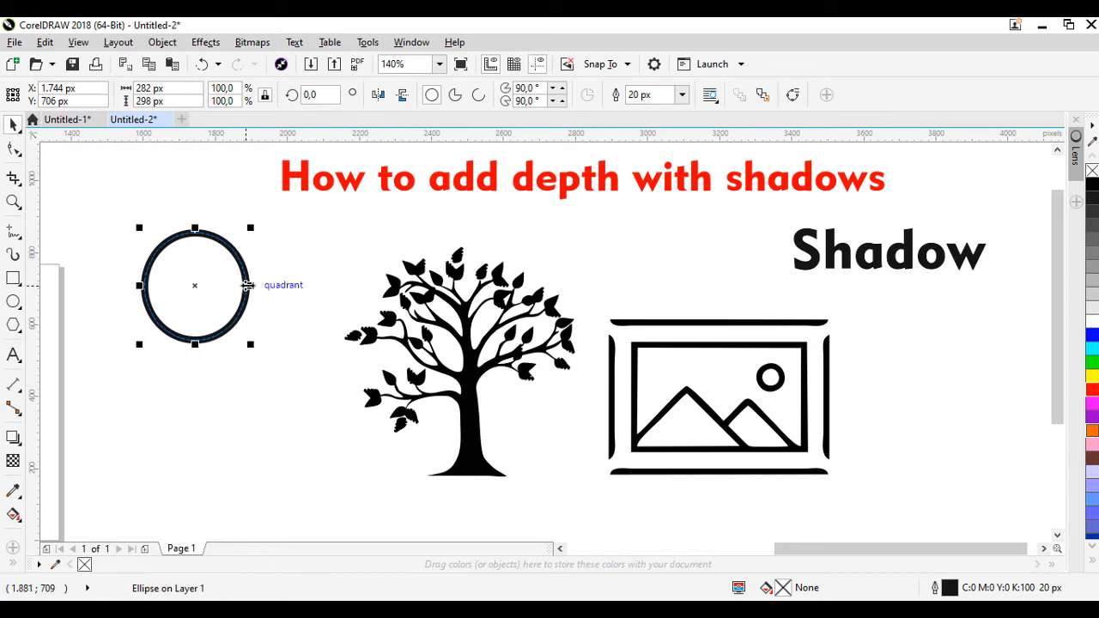
Step: Widen the black ellipse to 322 px
drag(248, 285, 264, 285)
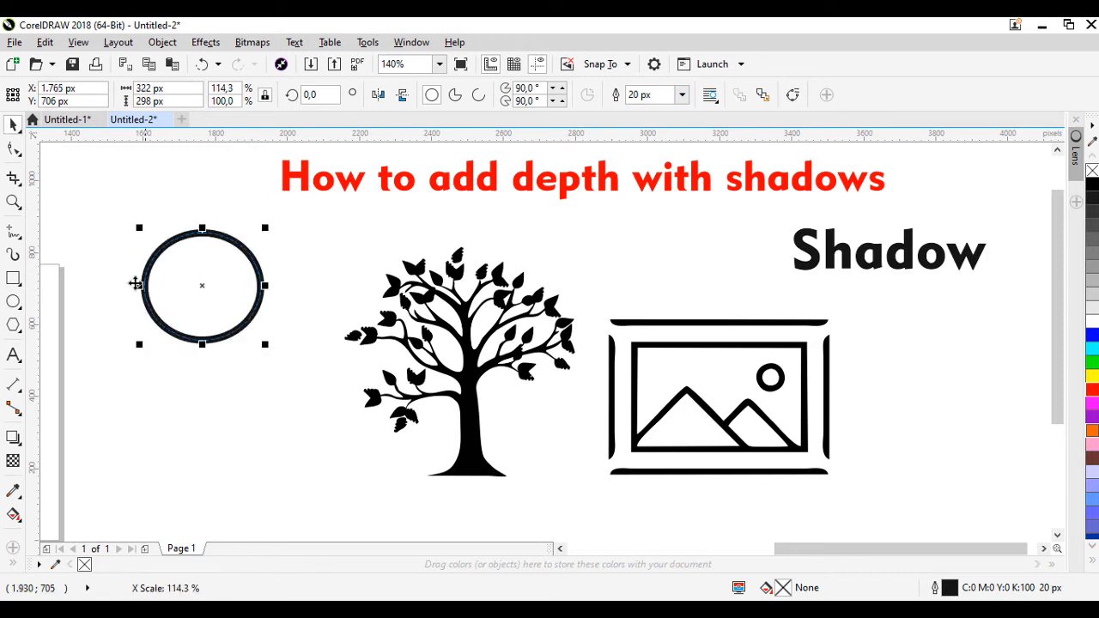
Step: Apply the Perspective Top Right drop shadow preset to the black ellipse
click(15, 445)
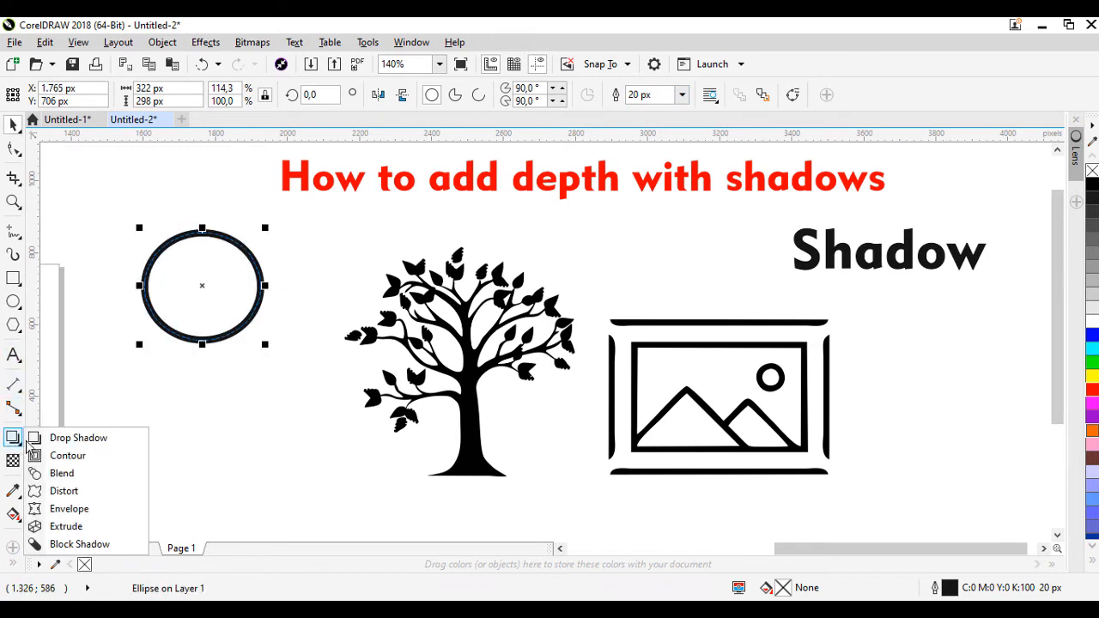
click(93, 441)
click(46, 95)
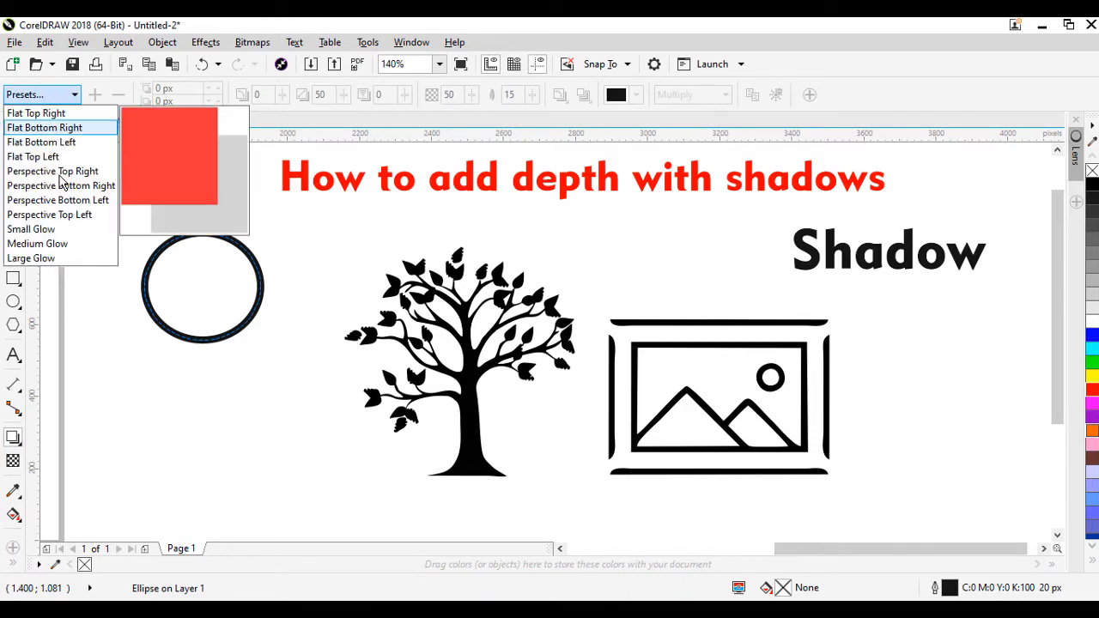
click(56, 171)
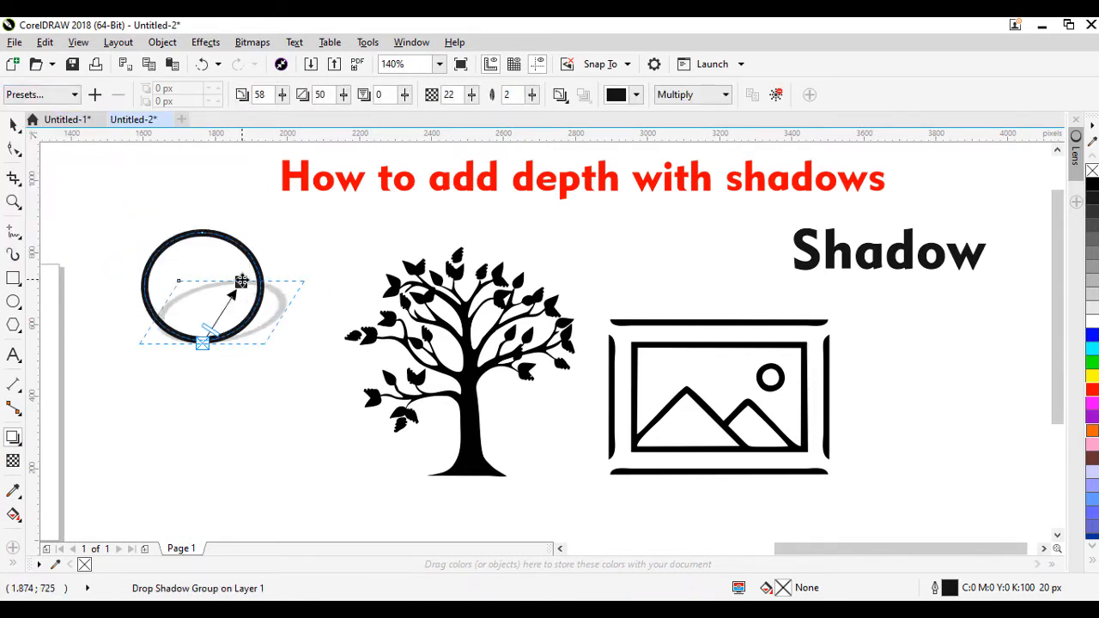
Step: Swing the ellipse's shadow toward the upper left at an angle of about 114 and set its opacity to about 23
drag(241, 282, 144, 215)
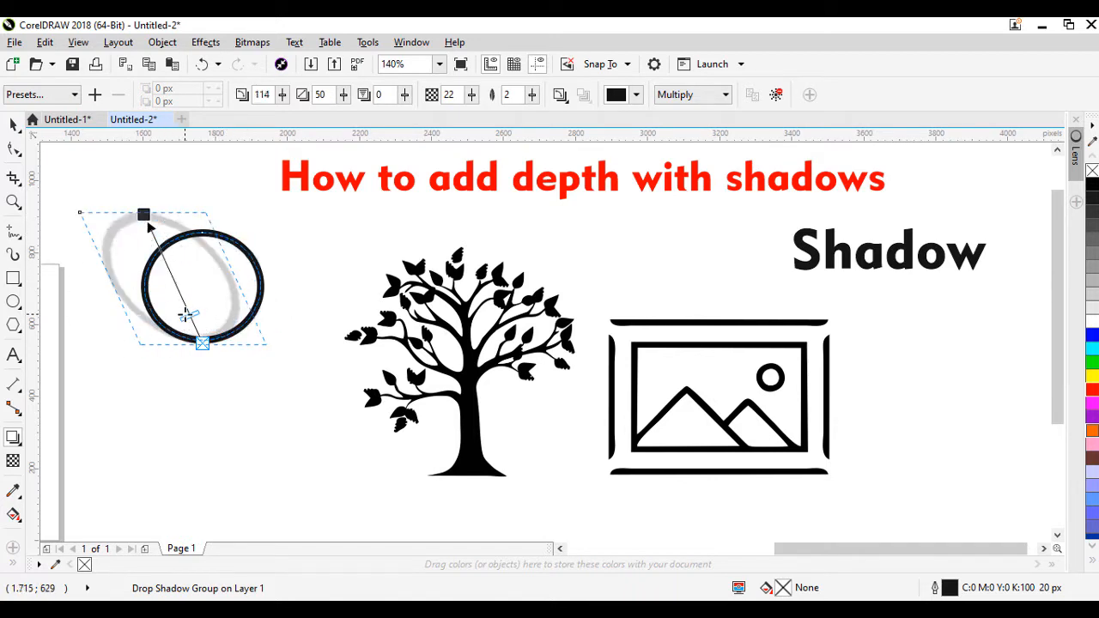
drag(186, 315, 156, 248)
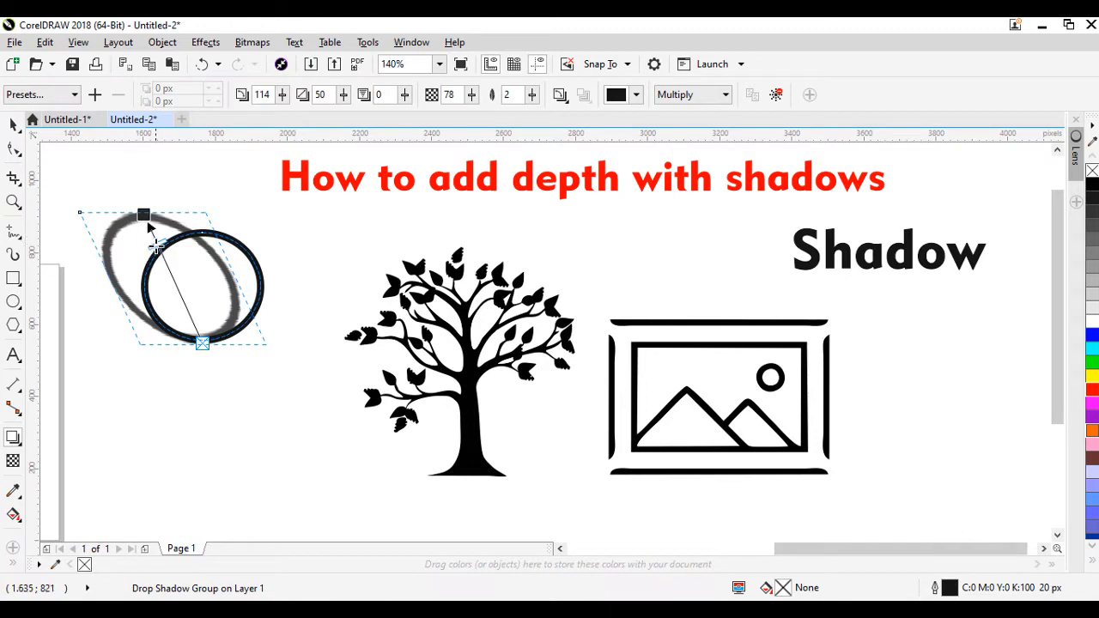
drag(181, 306, 189, 315)
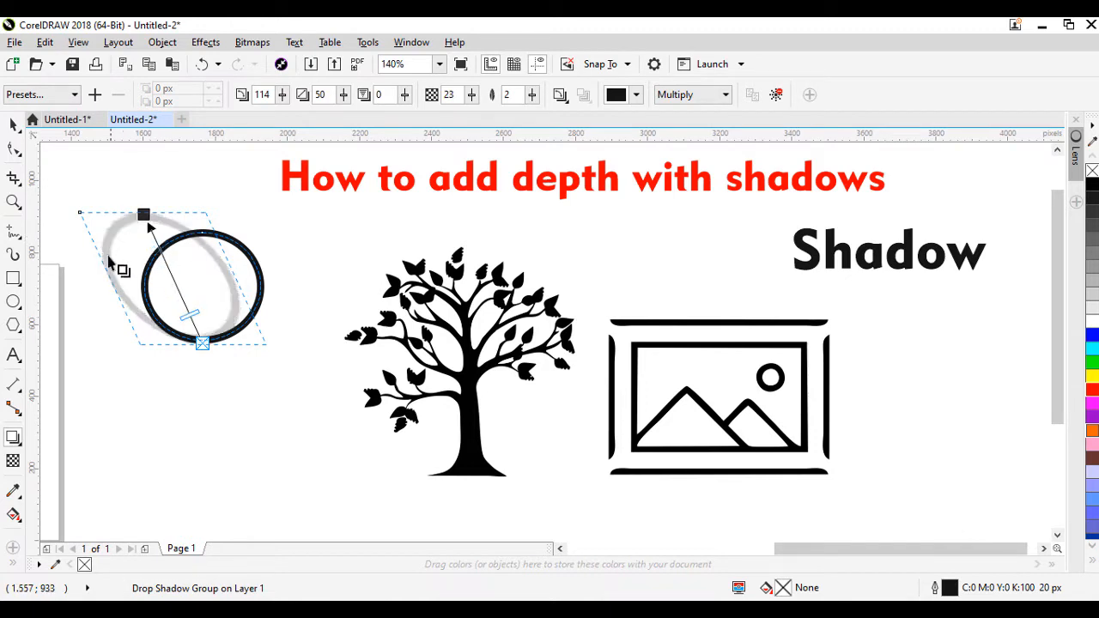
Step: Color the ellipse's shadow red (C0 M100 Y73 K0) and swing its direction to an angle of about 94
click(635, 95)
click(718, 182)
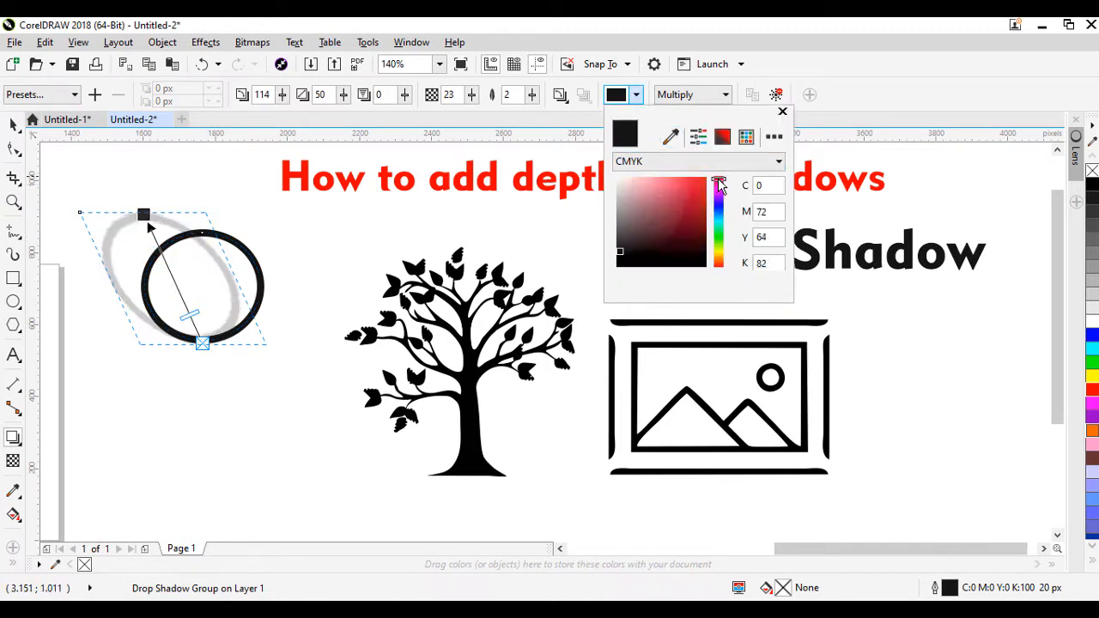
click(695, 185)
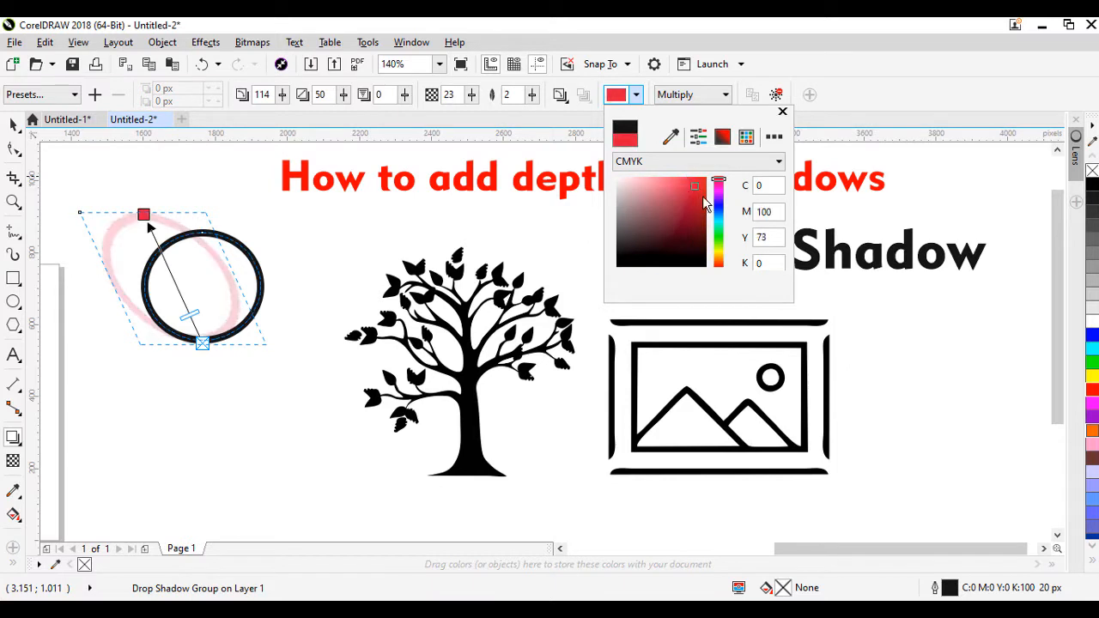
click(191, 316)
drag(191, 316, 192, 218)
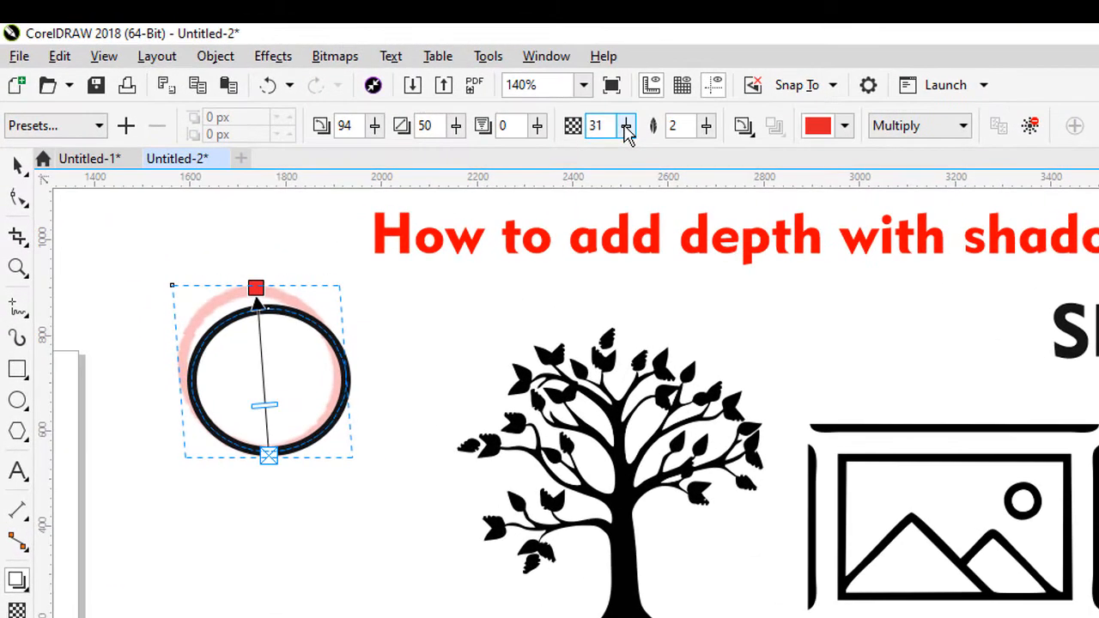
Step: Try several opacity levels on the red shadow, ending at 57
drag(486, 103, 487, 118)
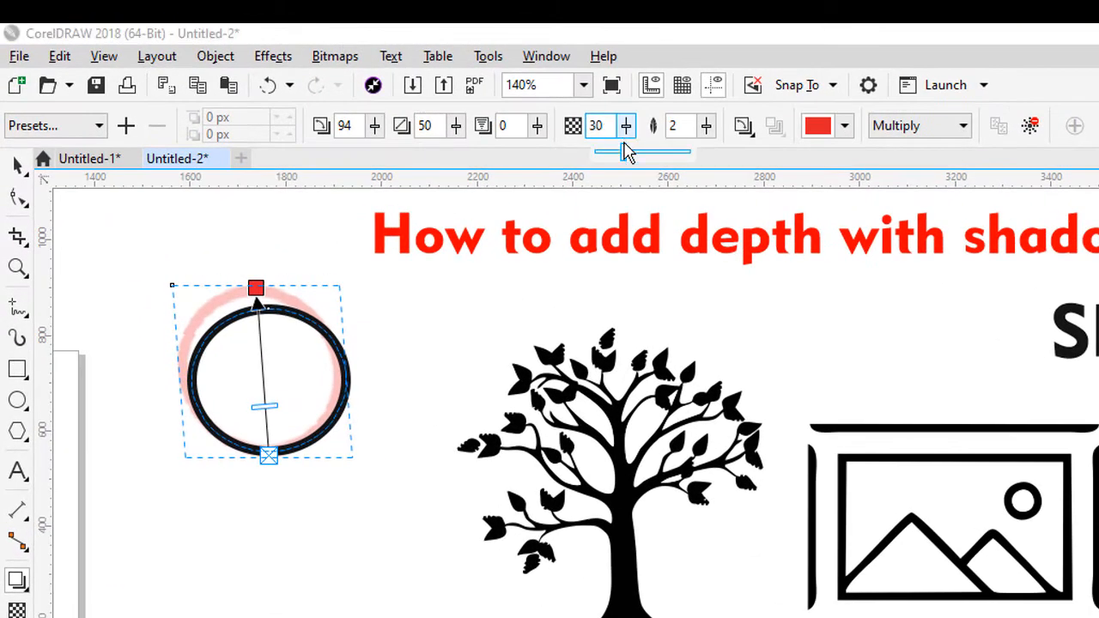
drag(625, 153, 661, 153)
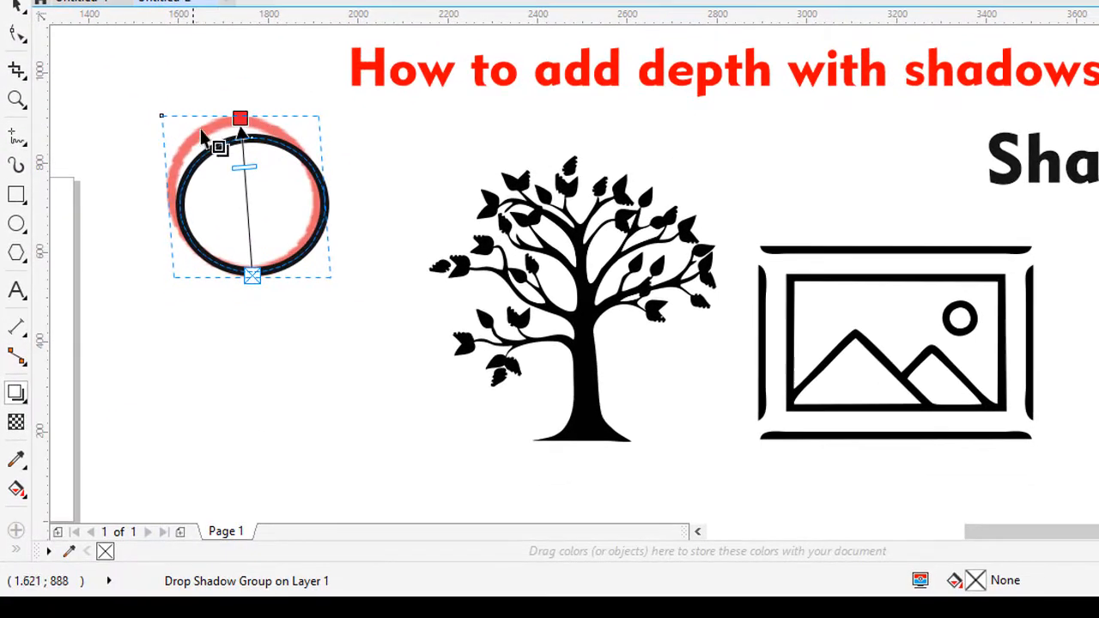
scroll(209, 153, up, 4)
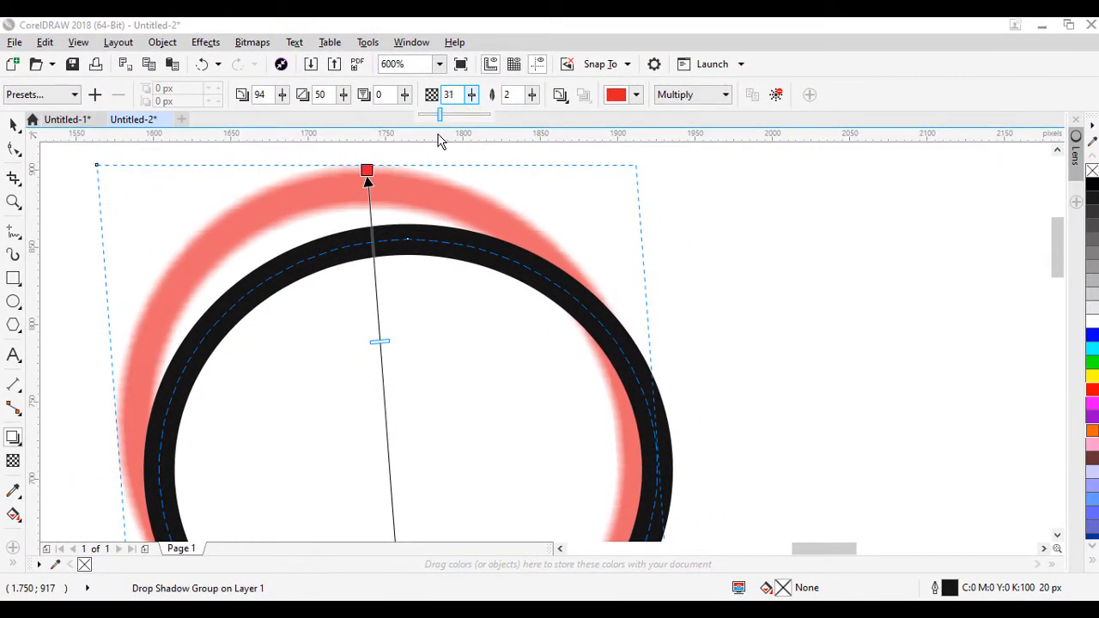
drag(438, 140, 433, 145)
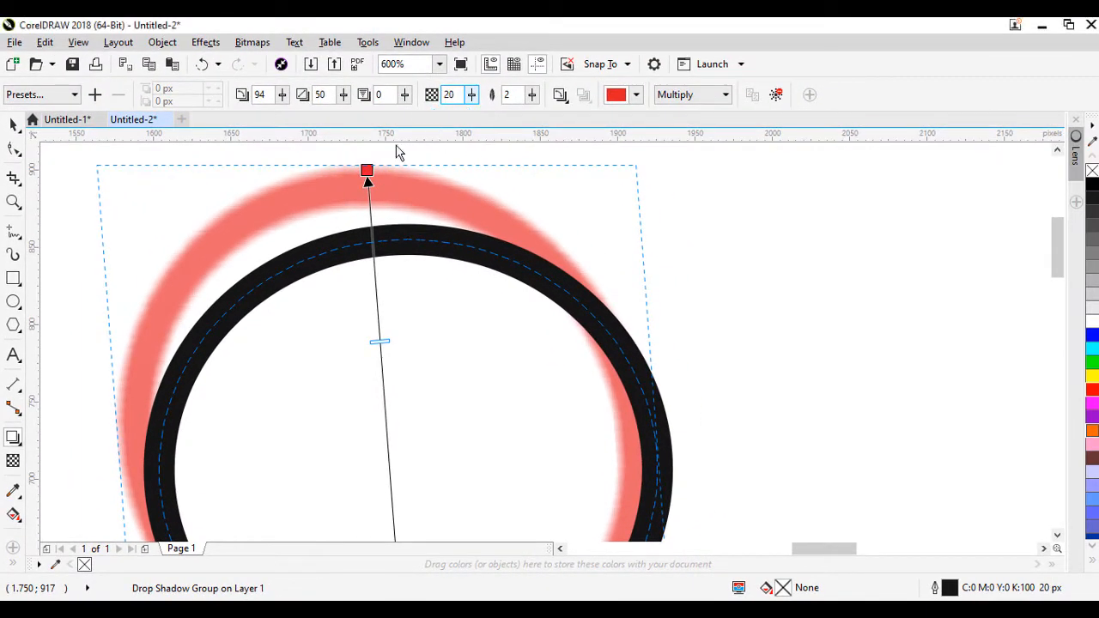
click(471, 96)
drag(491, 125, 498, 122)
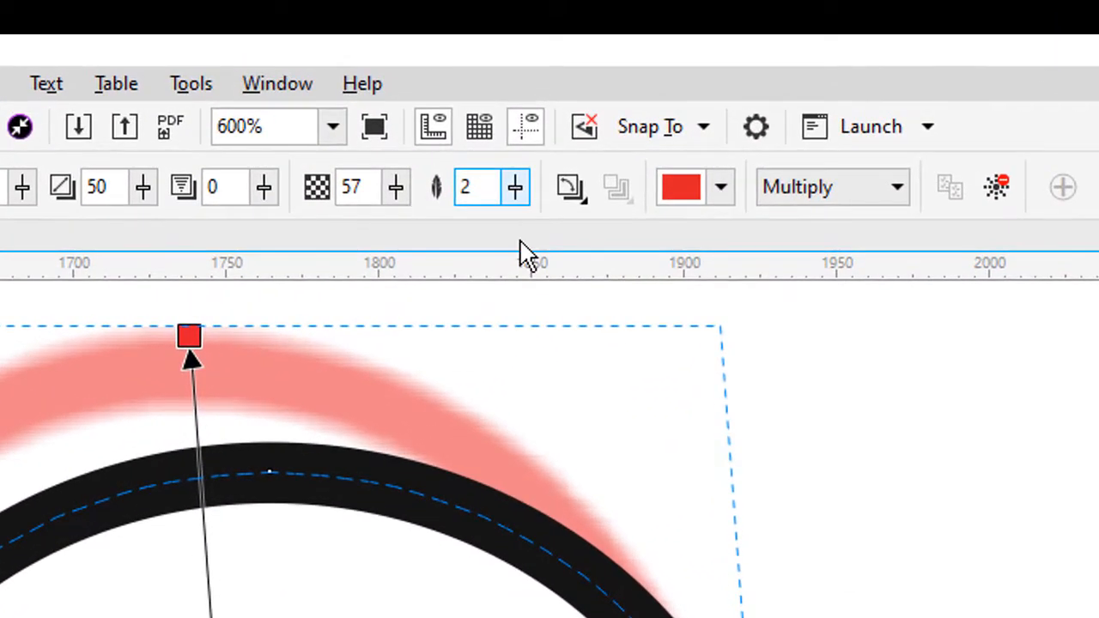
Step: Feather the red shadow at 47, and reduce the feathering to 26
click(515, 187)
drag(516, 226, 582, 237)
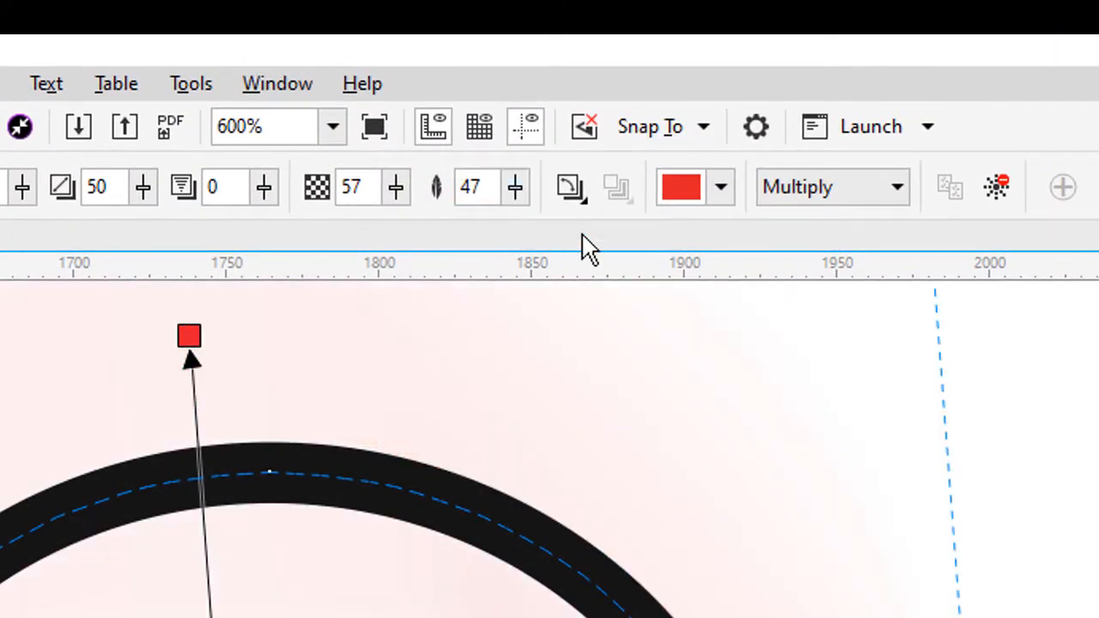
click(515, 187)
drag(515, 226, 484, 246)
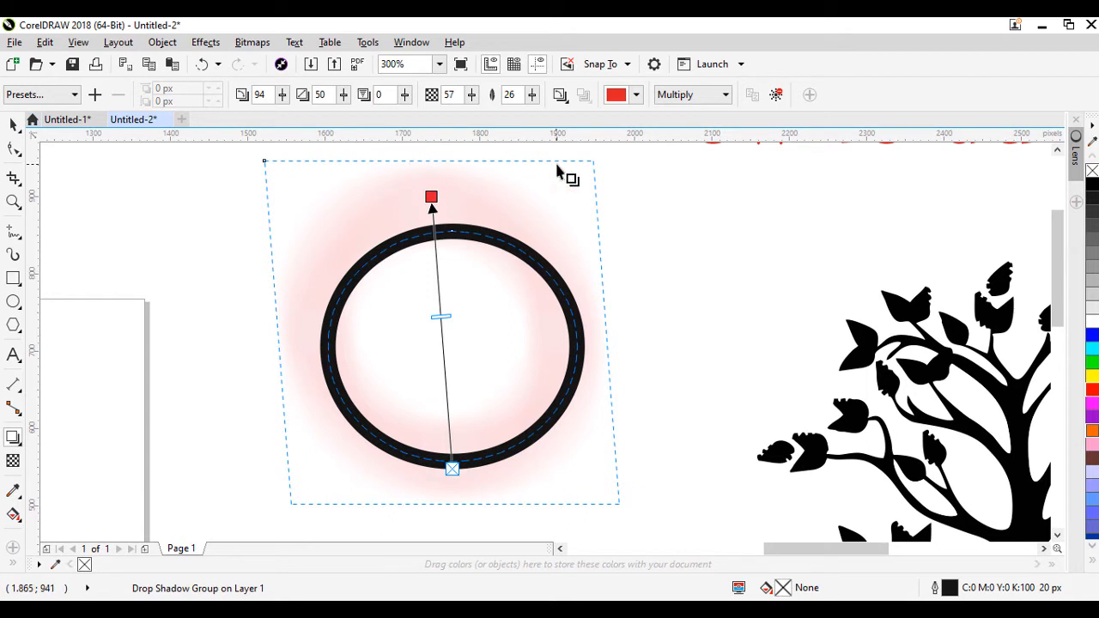
Step: Set the red shadow's feathering to 0 and clear the drop shadow from the ellipse
click(13, 125)
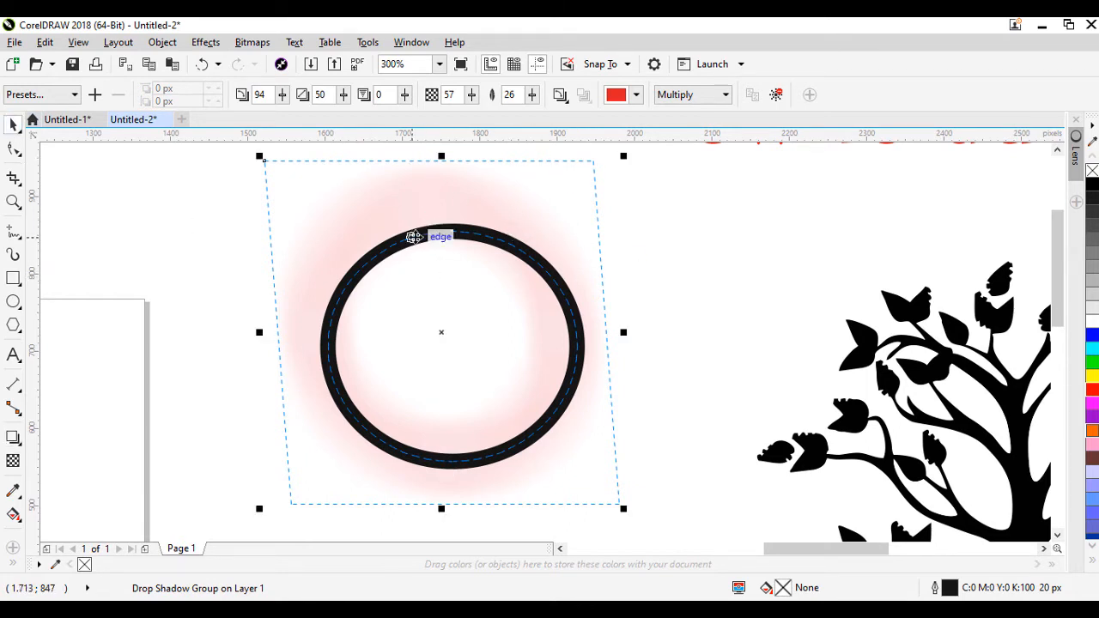
drag(533, 95, 508, 129)
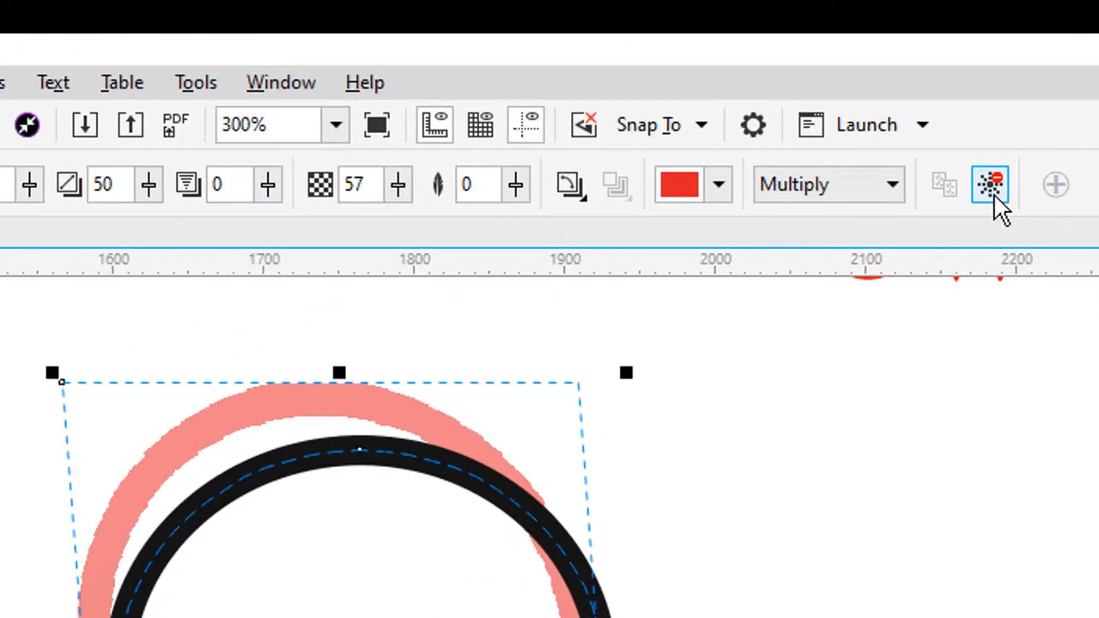
click(993, 186)
key(space)
Step: Draw a rectangle about 356 by 246 px below the ellipse and shift it slightly up and left
drag(720, 538, 553, 487)
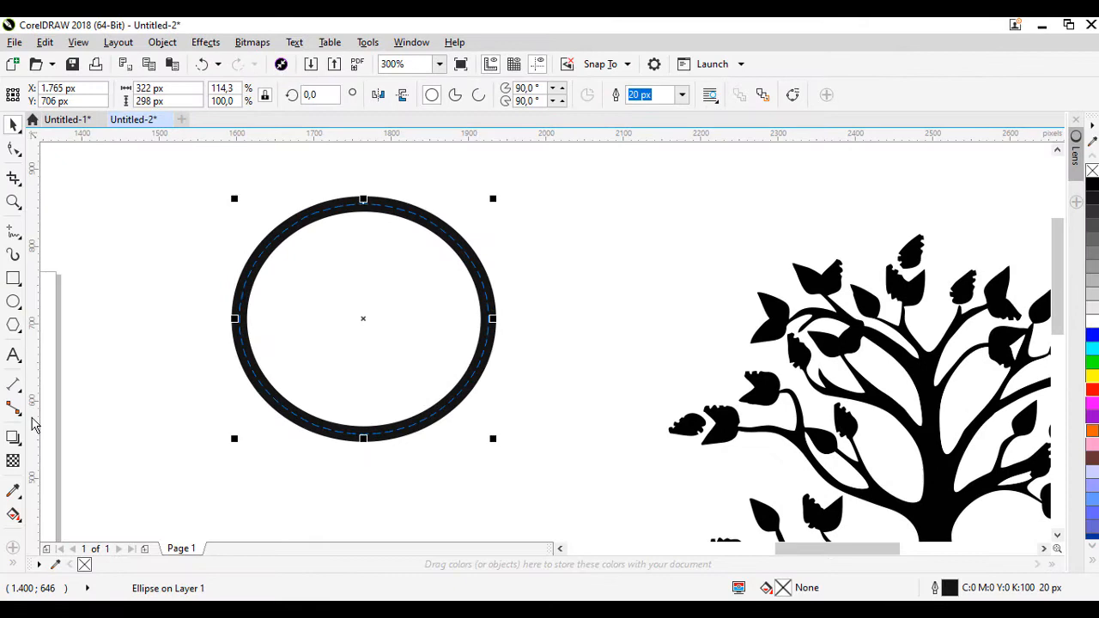
scroll(84, 379, down, 1)
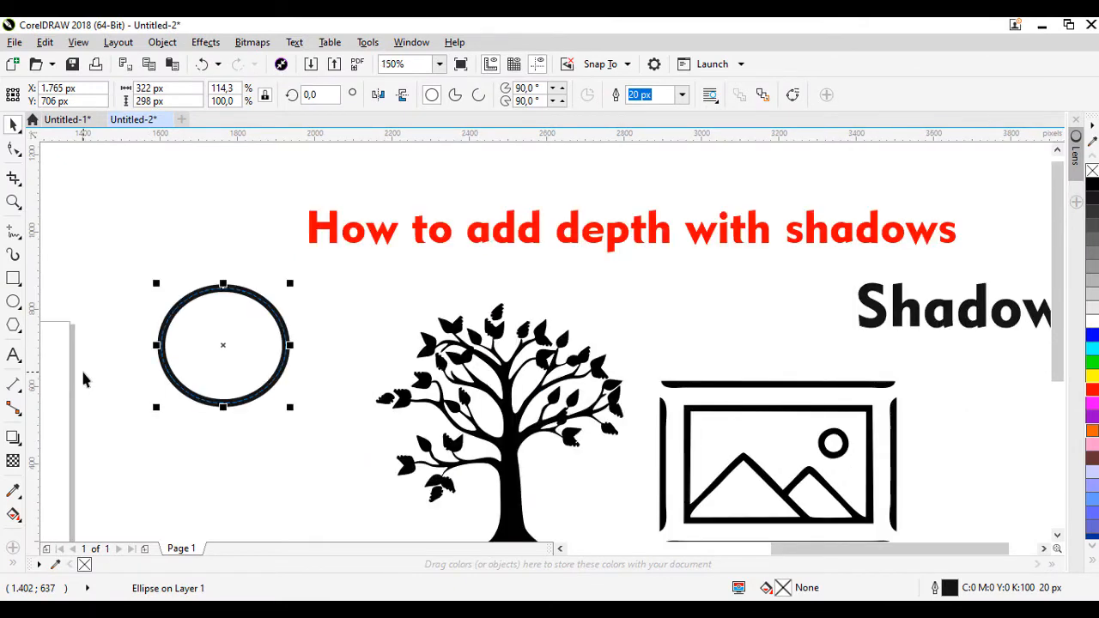
drag(176, 362, 185, 291)
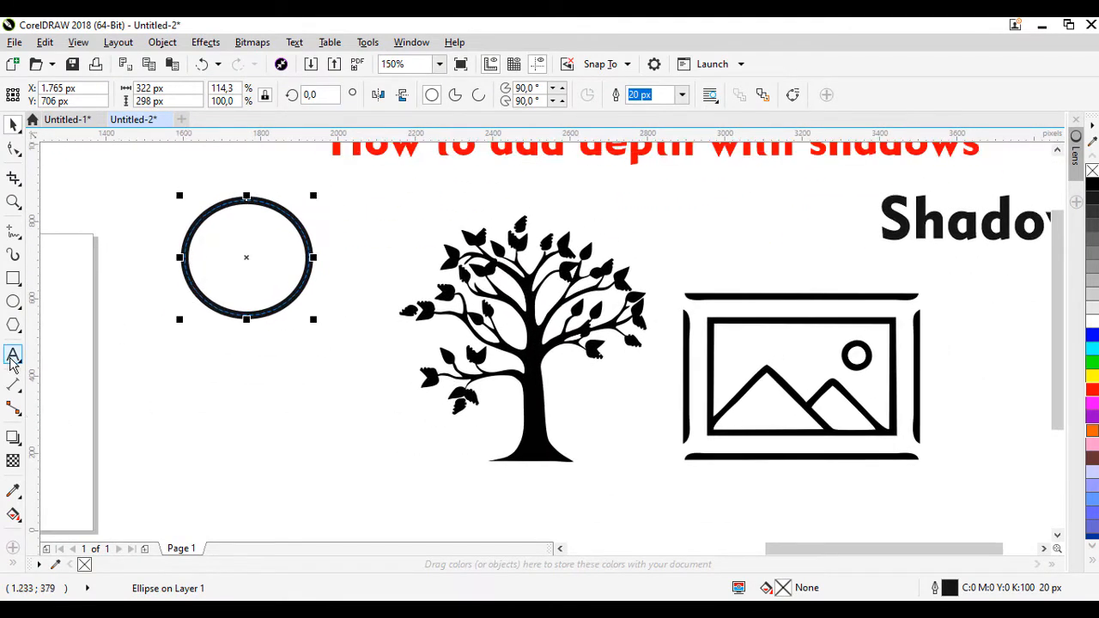
key(F6)
drag(191, 371, 328, 466)
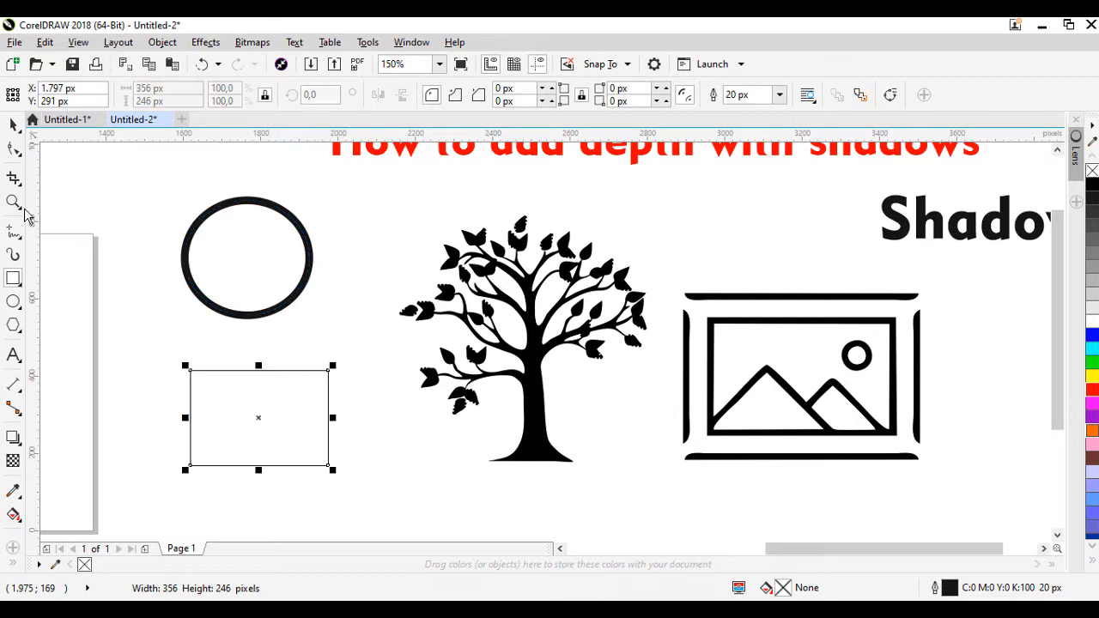
key(space)
drag(241, 439, 231, 431)
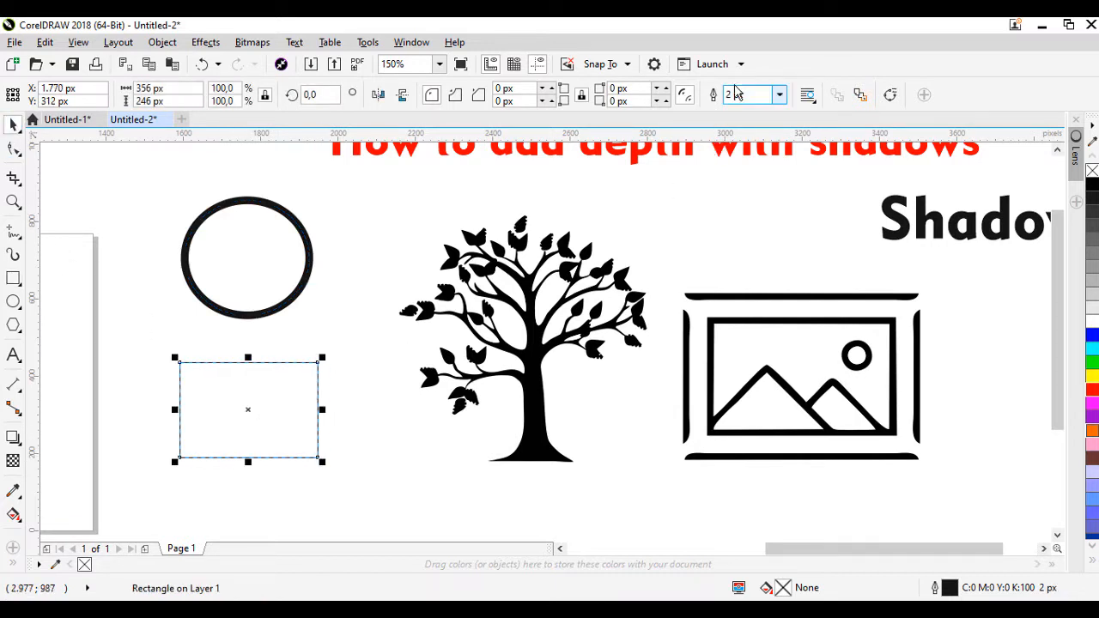
Step: Give the rectangle a 10 px outline and a solid blue fill
click(779, 95)
click(737, 209)
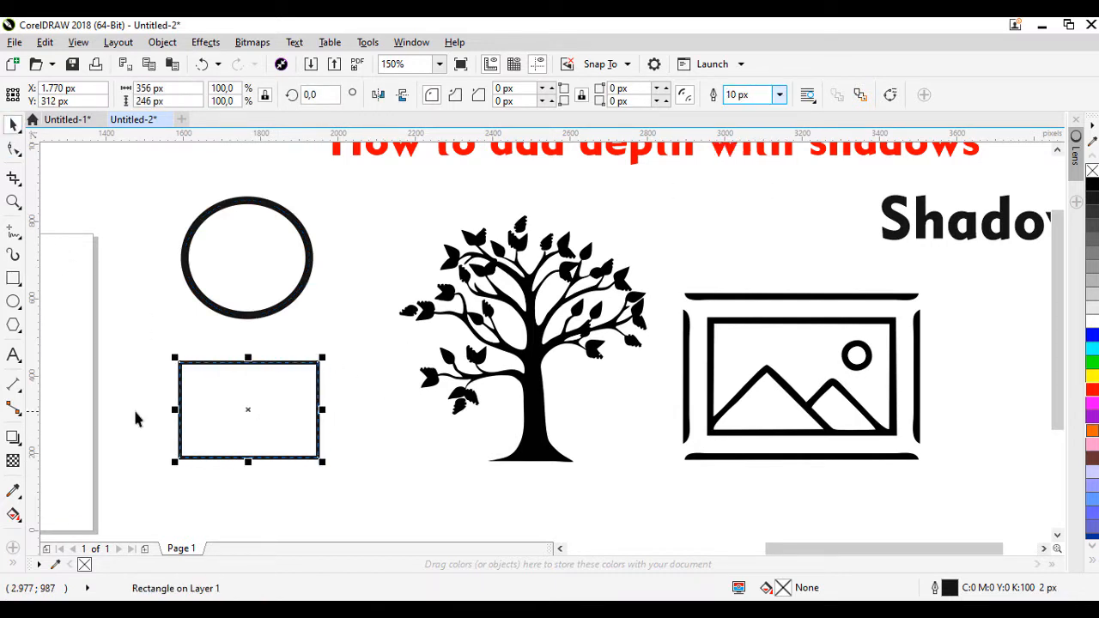
click(1092, 338)
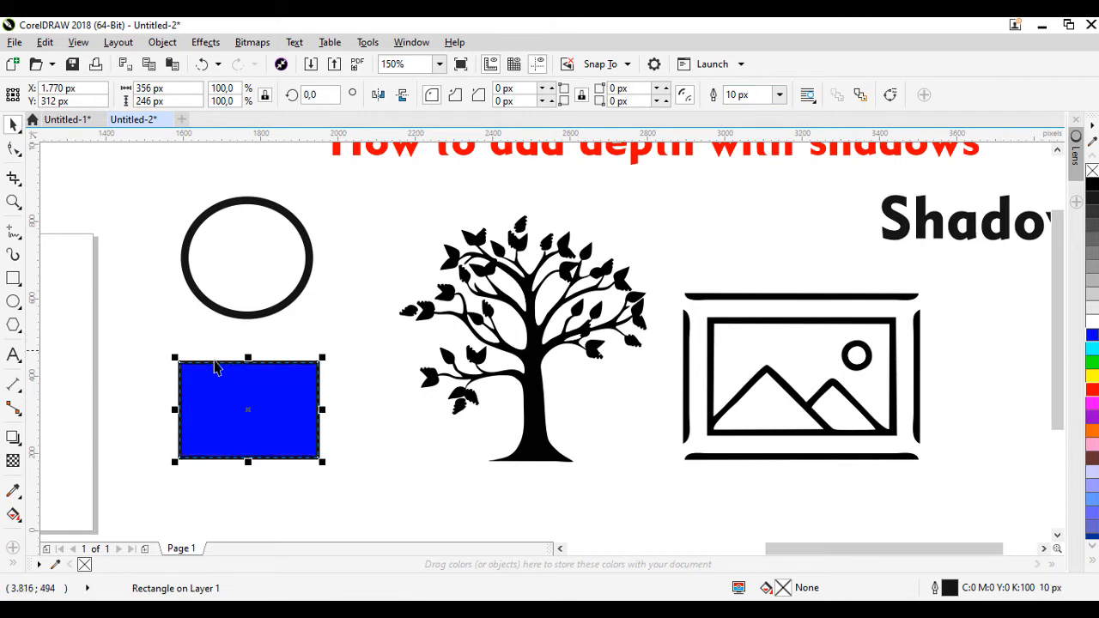
click(375, 400)
Step: Try the Flat Bottom Right drop shadow on the blue rectangle, offset about 130 px and -30 px, and clear it
click(240, 404)
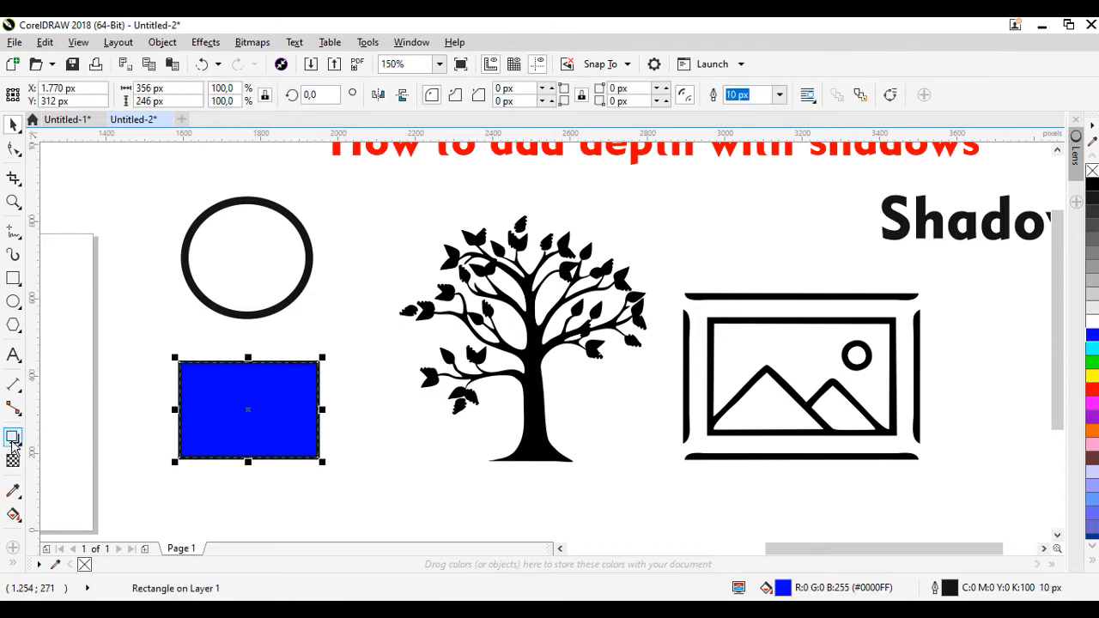
click(13, 440)
click(85, 438)
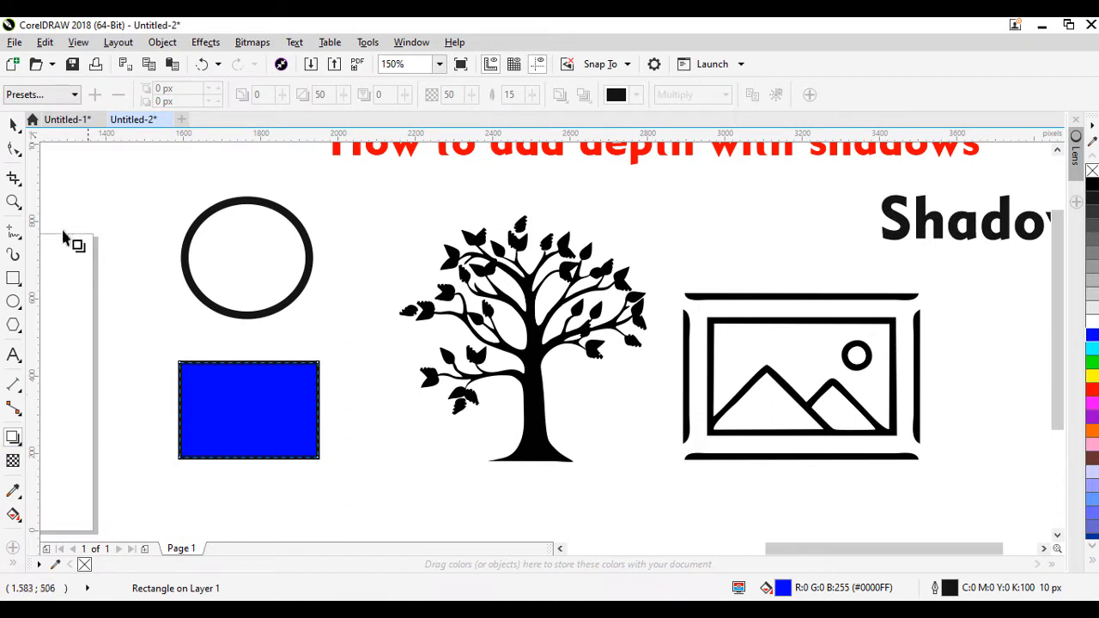
click(45, 96)
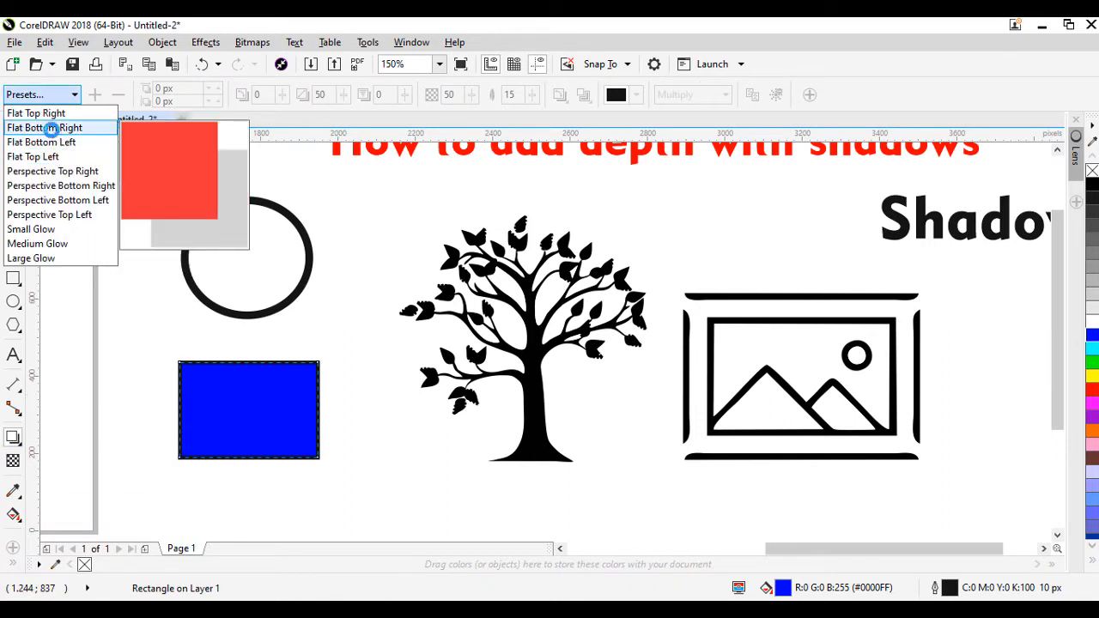
click(51, 128)
drag(388, 532, 369, 438)
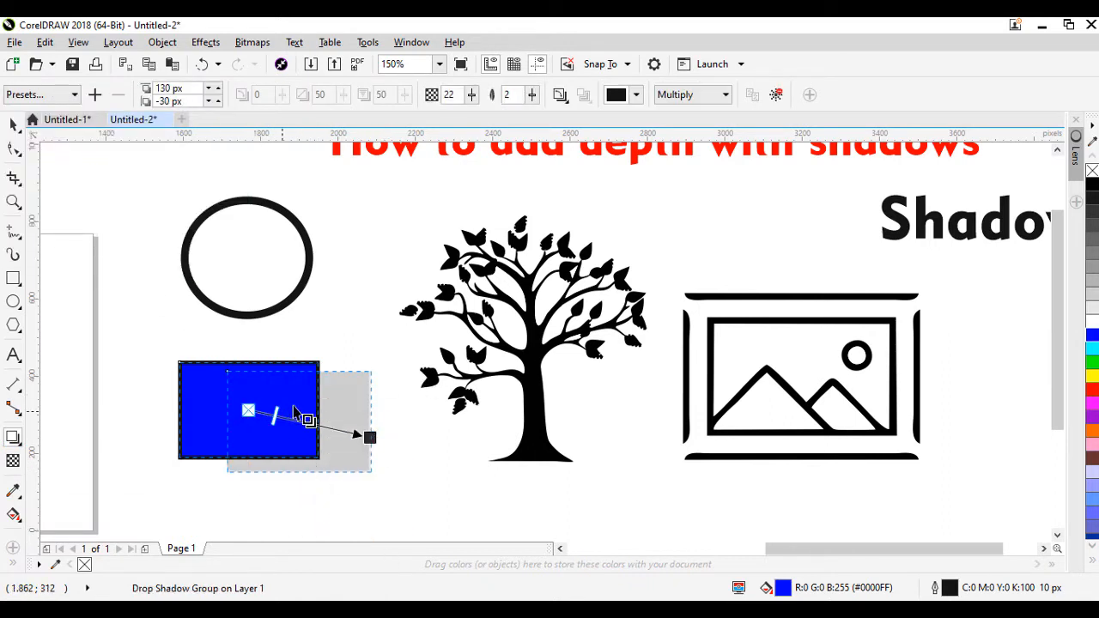
click(777, 96)
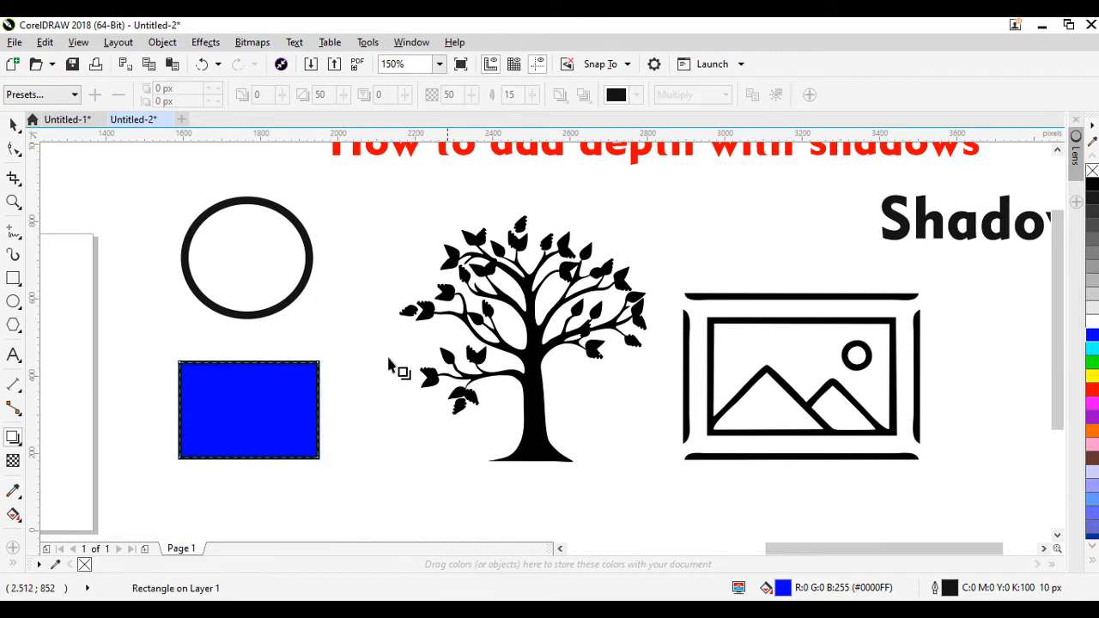
Step: Cast a new drop shadow from the blue rectangle's center toward its upper-left corner, offset about -24 px and 24 px
click(11, 441)
click(74, 437)
drag(248, 410, 191, 353)
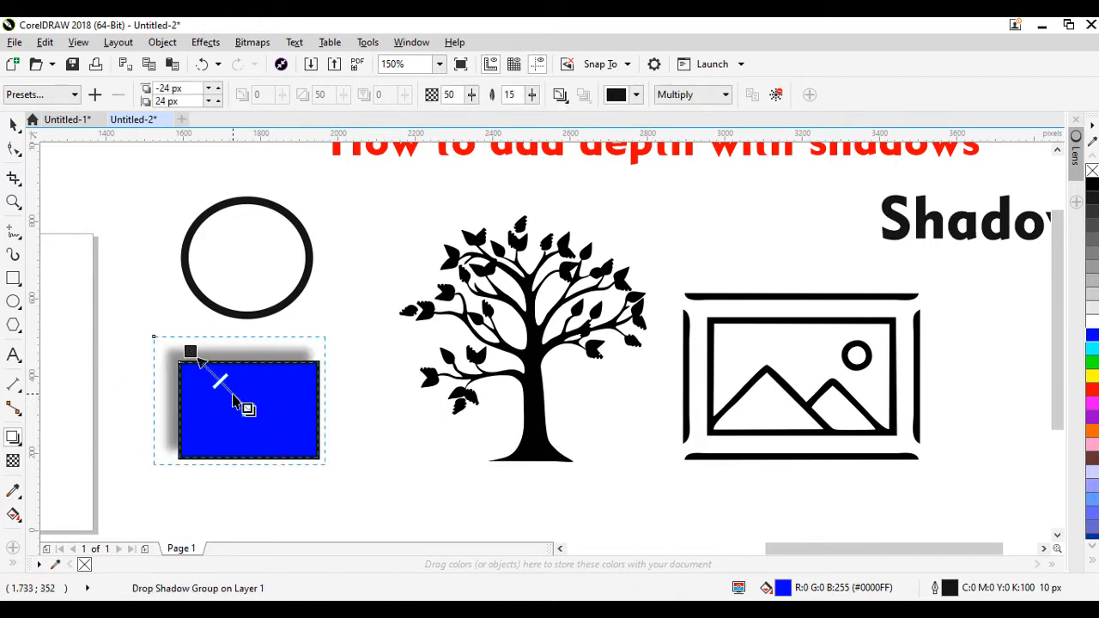
Step: Bring the rectangle's shadow to a 0 px offset on both axes and reduce its opacity to 16
mouse_move(220, 379)
mouse_down()
mouse_move(243, 402)
mouse_move(234, 397)
mouse_up()
drag(193, 352, 184, 364)
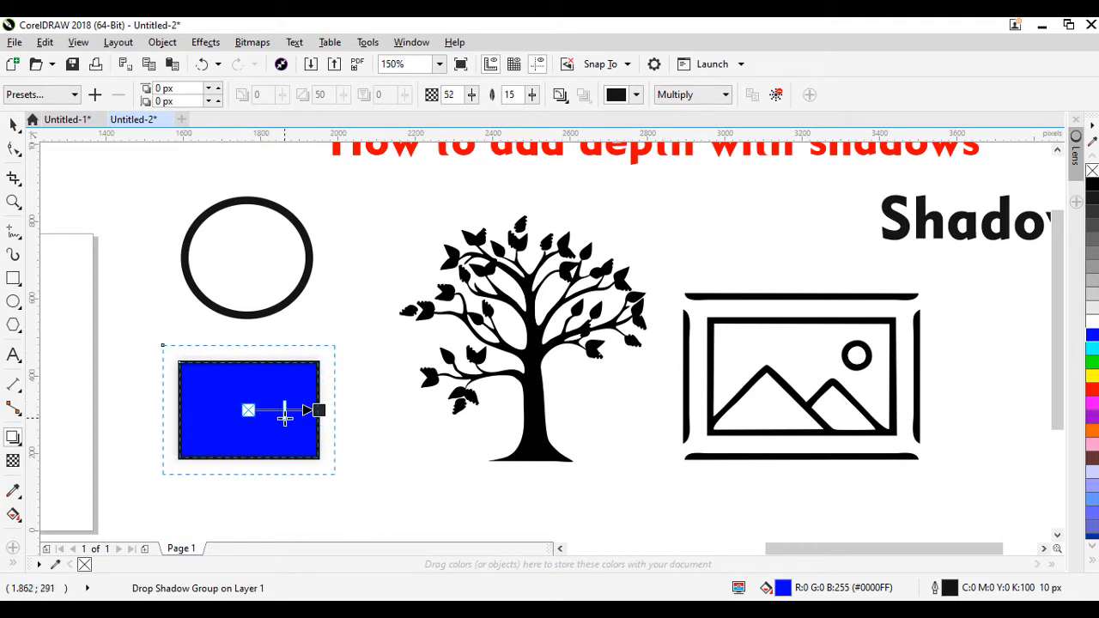
drag(284, 415, 291, 414)
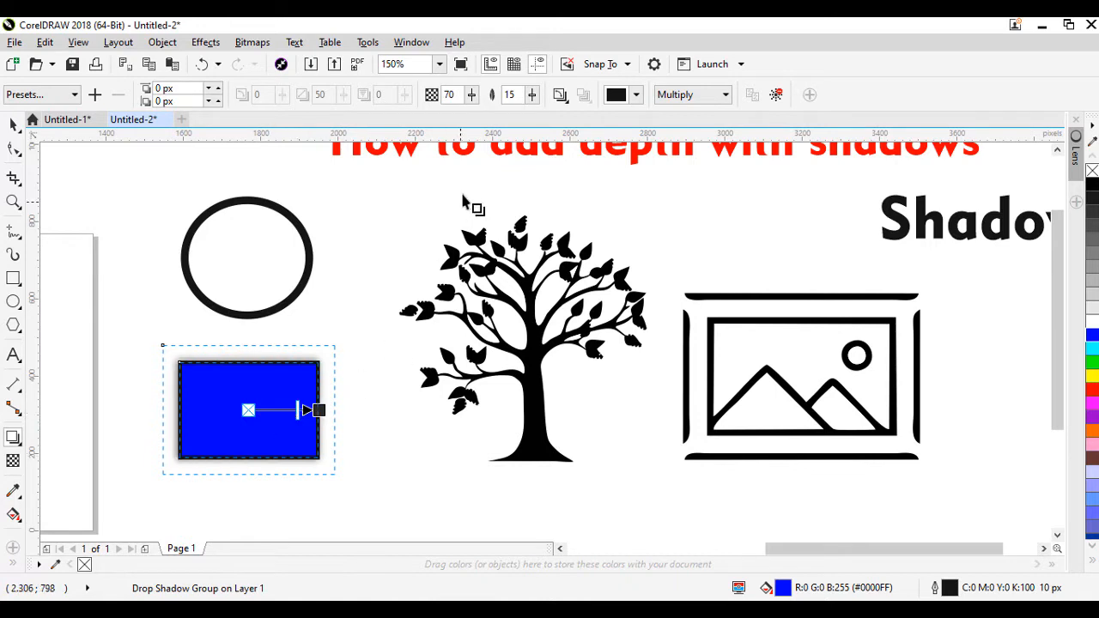
click(473, 95)
drag(472, 115, 432, 116)
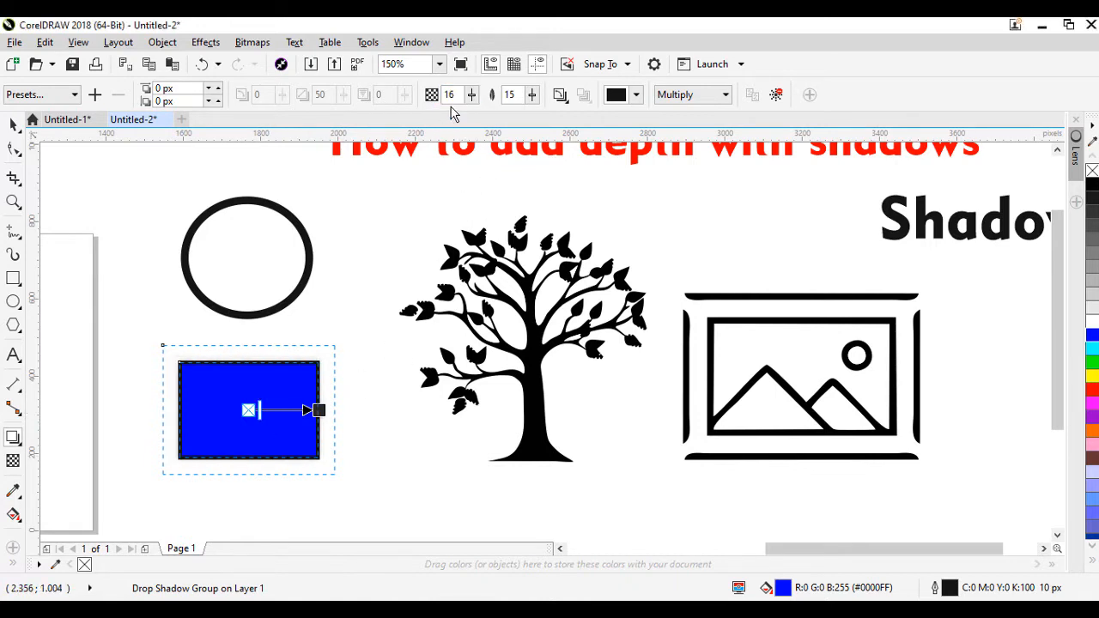
Step: Shift the rectangle's shadow toward its upper-right corner, with offsets of 14 px and 9 px and opacity 79
click(470, 96)
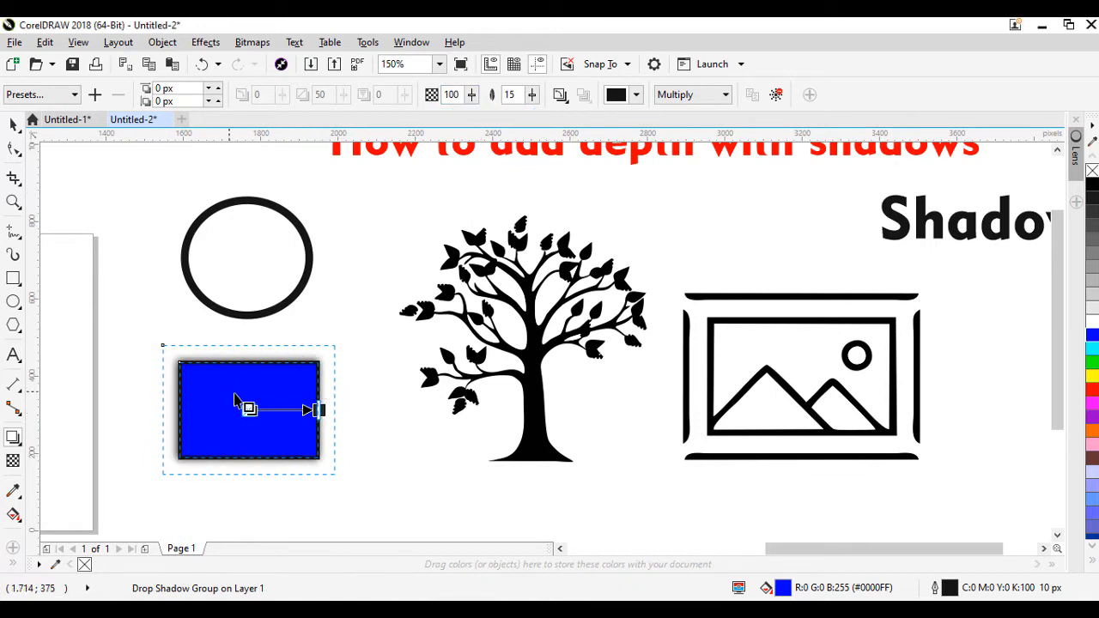
scroll(189, 386, up, 2)
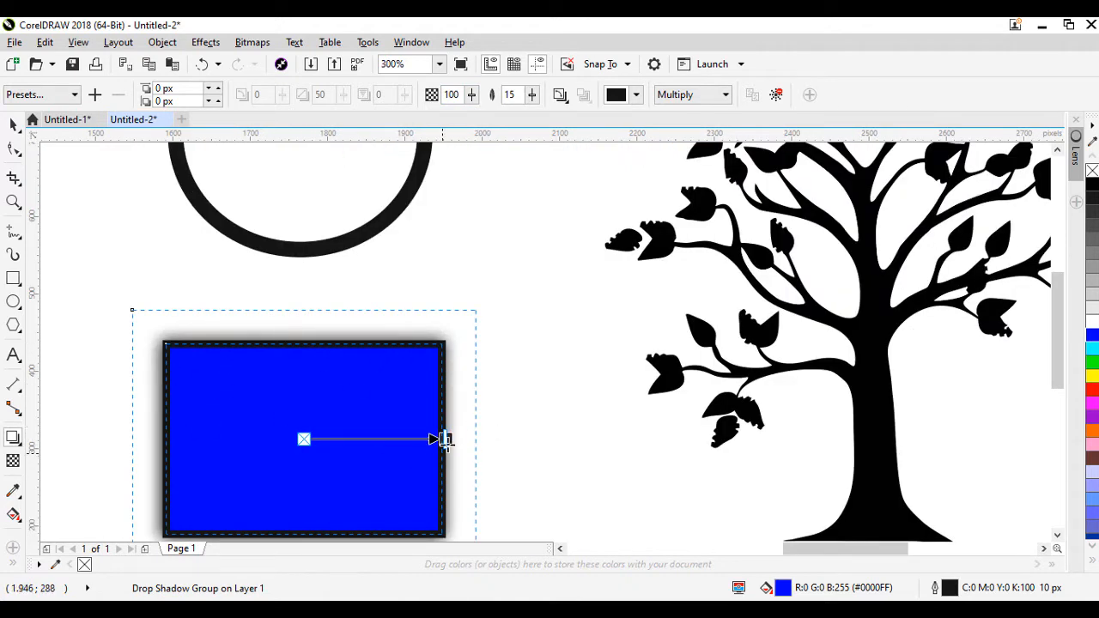
drag(440, 439, 455, 335)
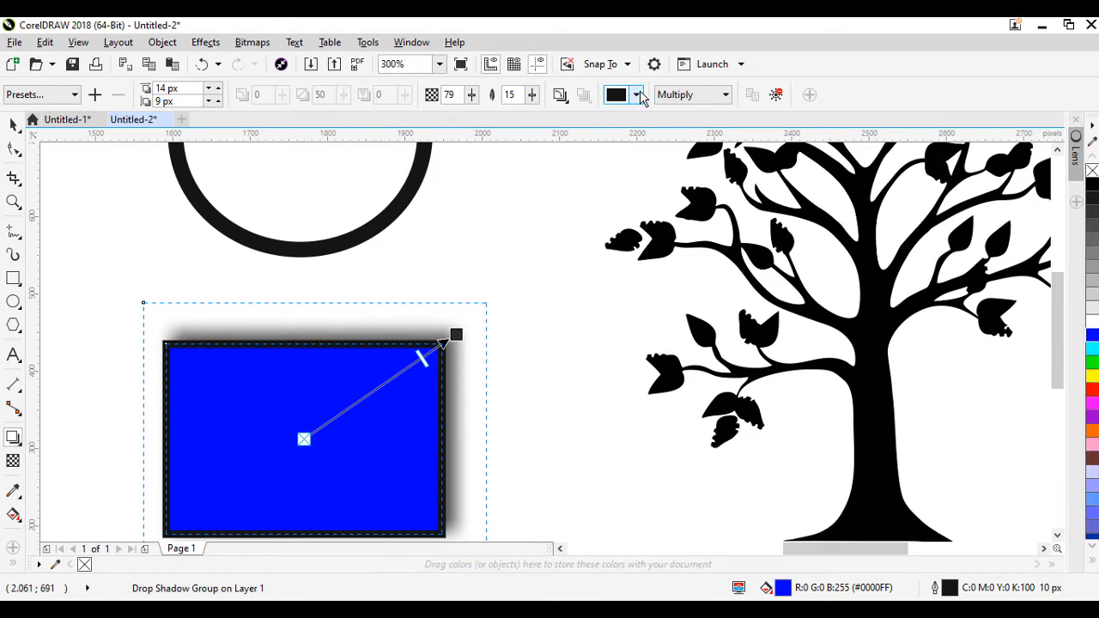
Step: Recolor the rectangle's shadow orange, using CMYK values 2, 60, 100 and 8
click(637, 95)
click(701, 191)
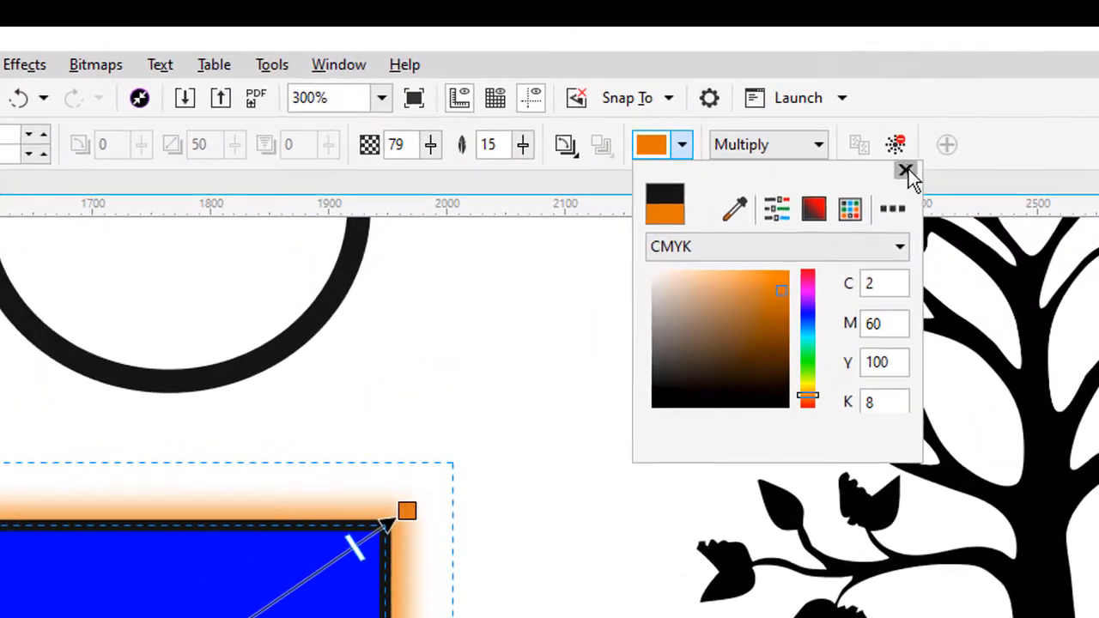
click(782, 112)
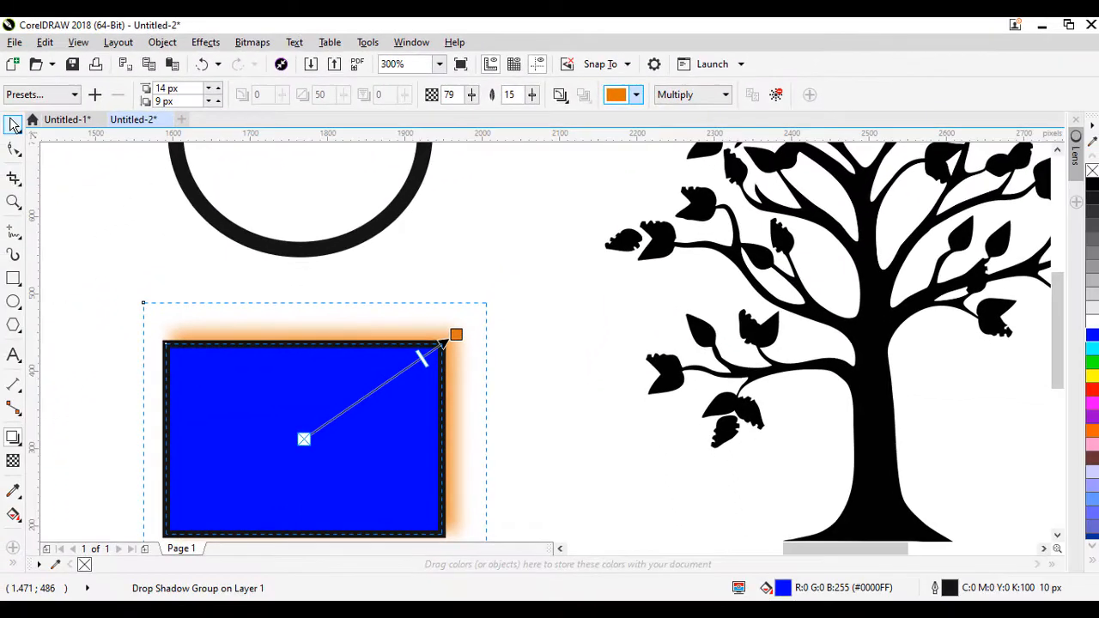
Step: Fill the tree red and cast a drop shadow from its center with a 0 px offset on both axes
click(13, 126)
click(526, 372)
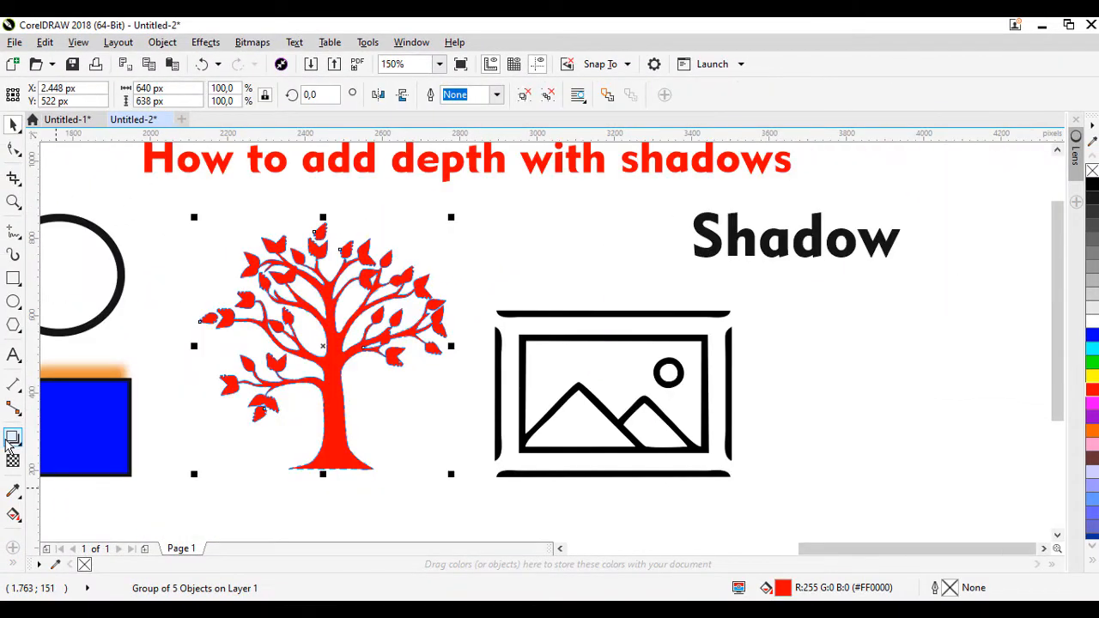
click(12, 438)
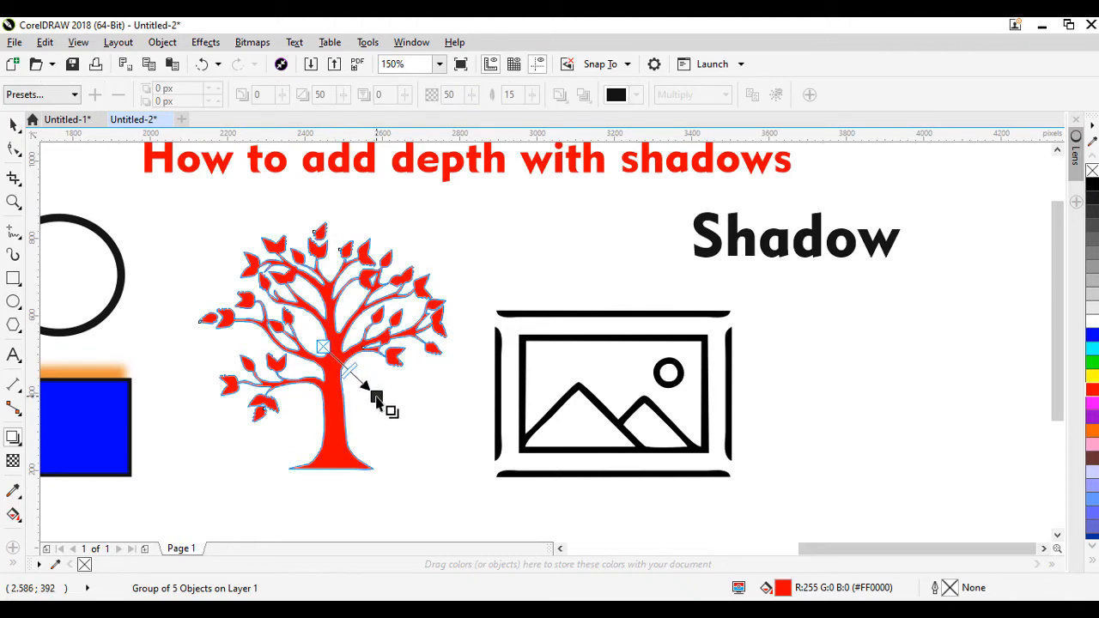
click(345, 350)
scroll(344, 345, up, 1)
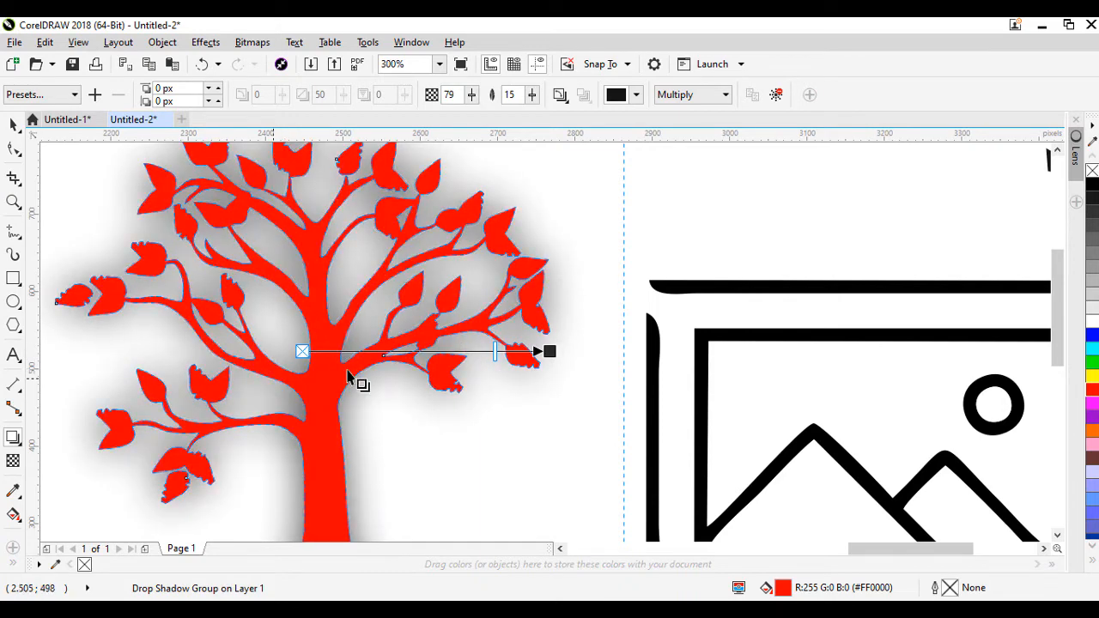
Step: Change the tree's shadow color to a dark brownish gray, CMYK 54, 51, 56, 45
click(624, 98)
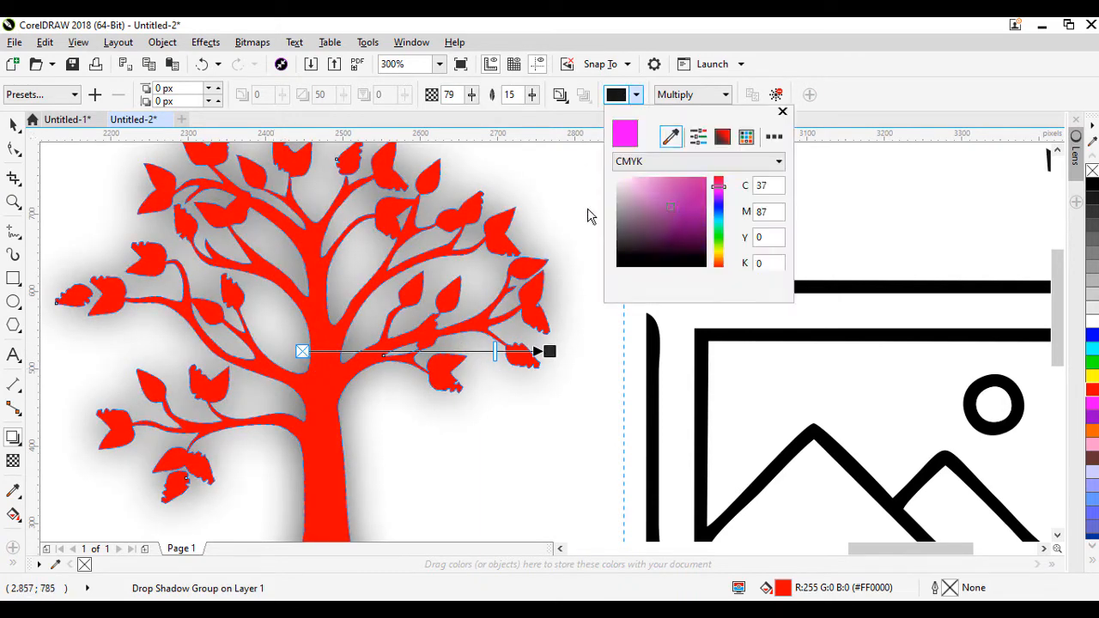
mouse_move(655, 203)
mouse_down()
mouse_move(623, 203)
mouse_move(633, 233)
mouse_up()
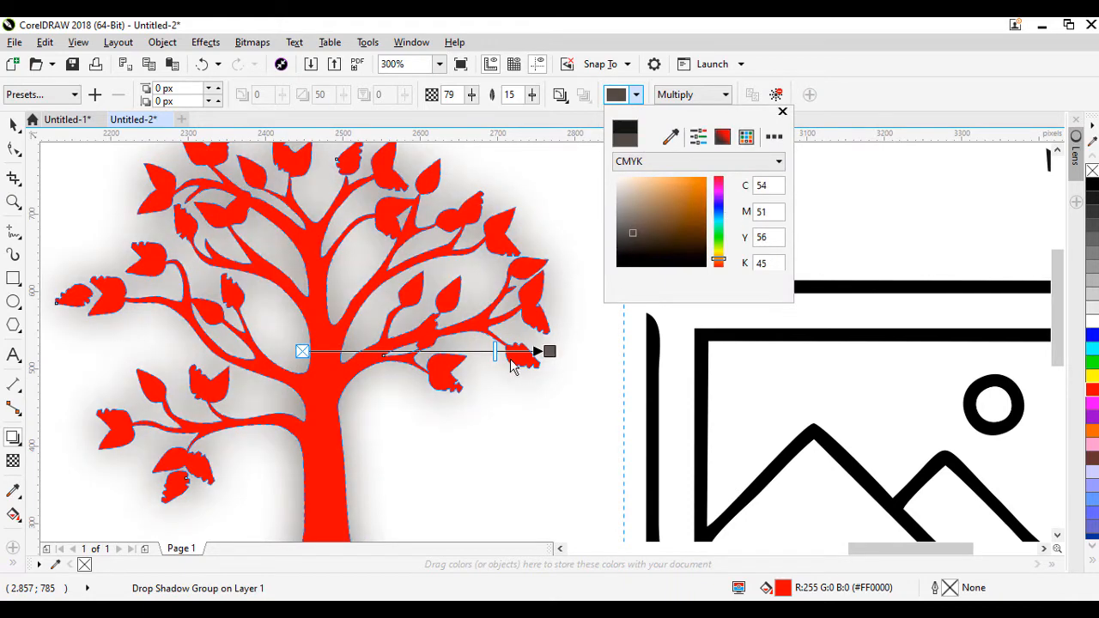
click(495, 350)
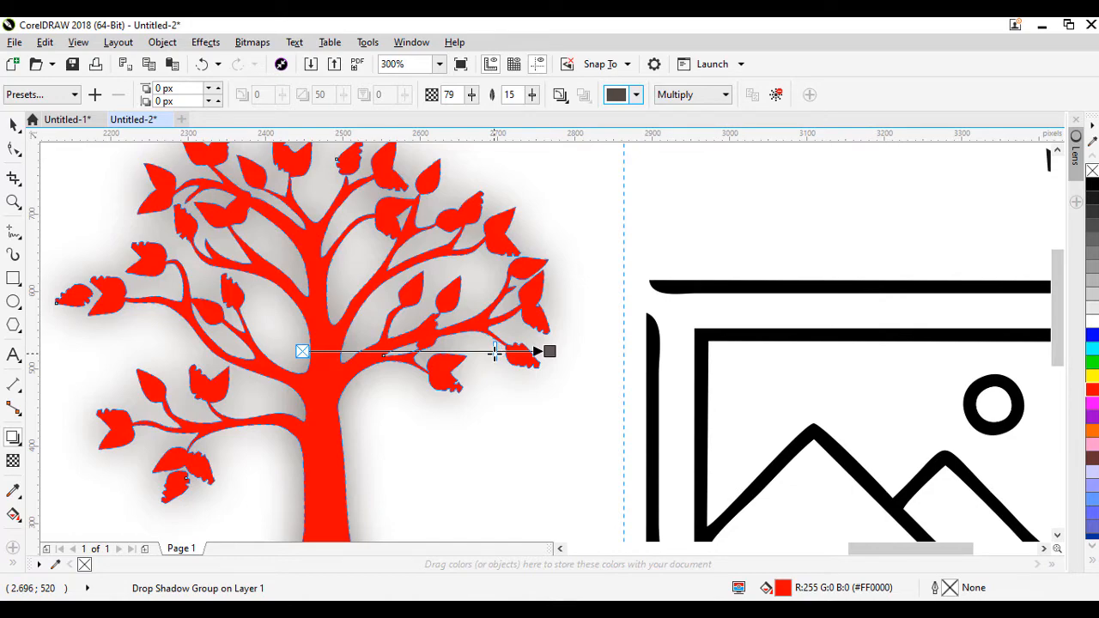
Step: Set the tree shadow's feathering to 37 and its opacity to 50
drag(471, 94, 430, 120)
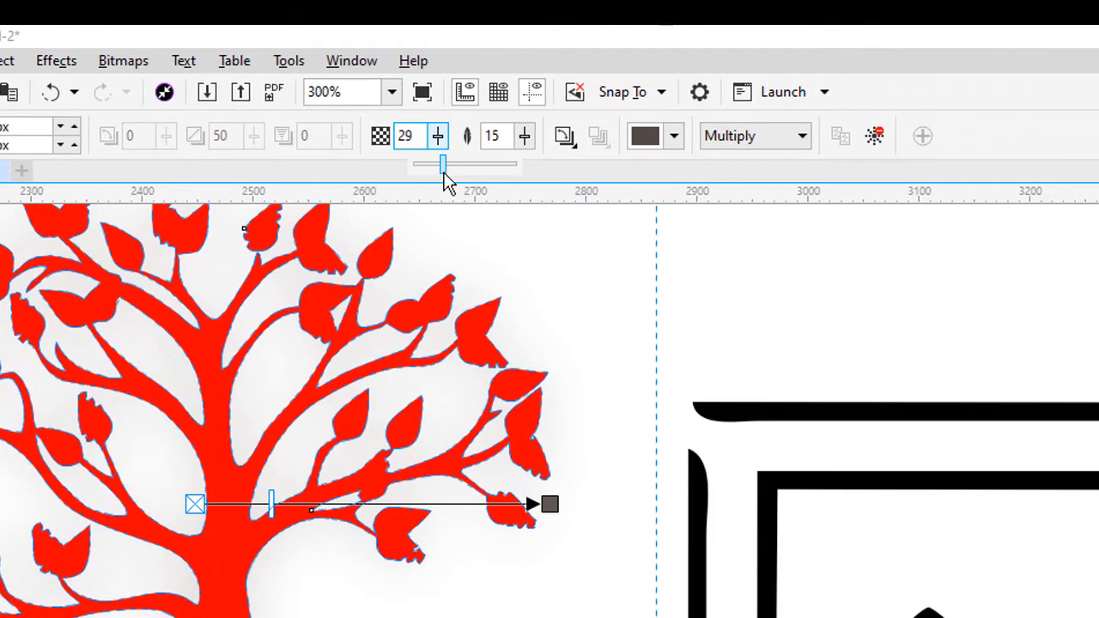
drag(446, 180, 449, 176)
scroll(289, 404, up, 4)
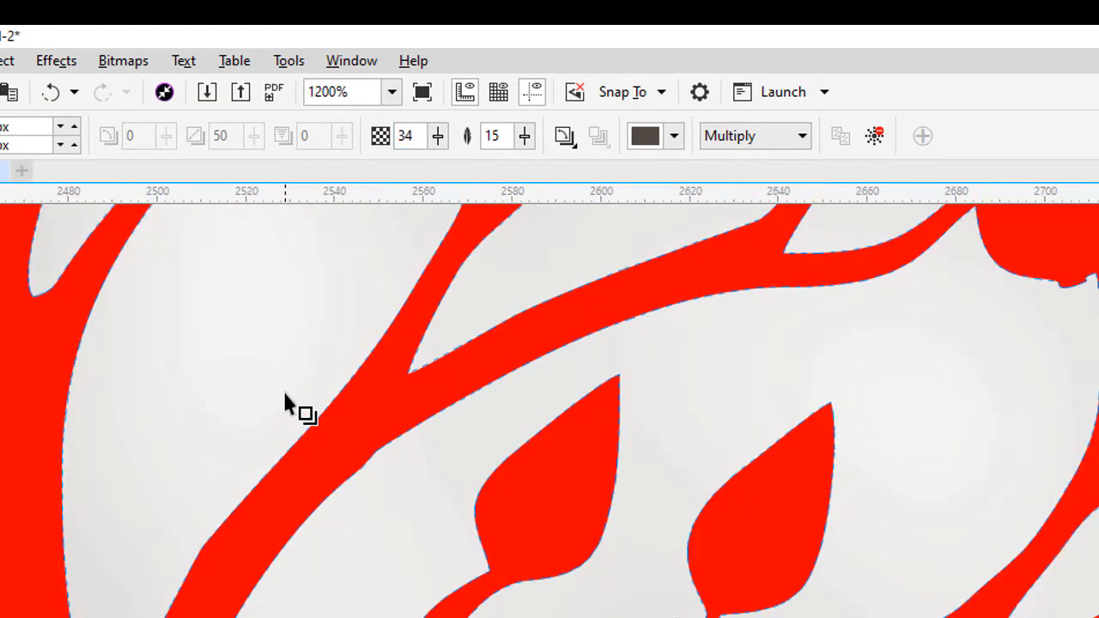
drag(525, 136, 529, 144)
drag(542, 185, 551, 190)
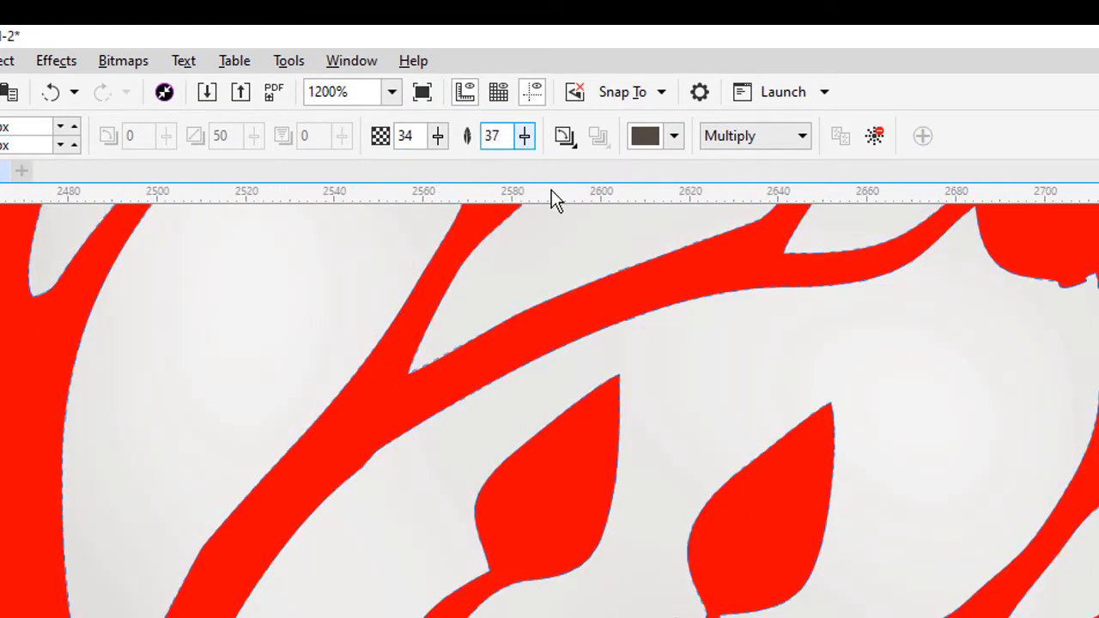
drag(440, 140, 456, 181)
scroll(375, 236, down, 5)
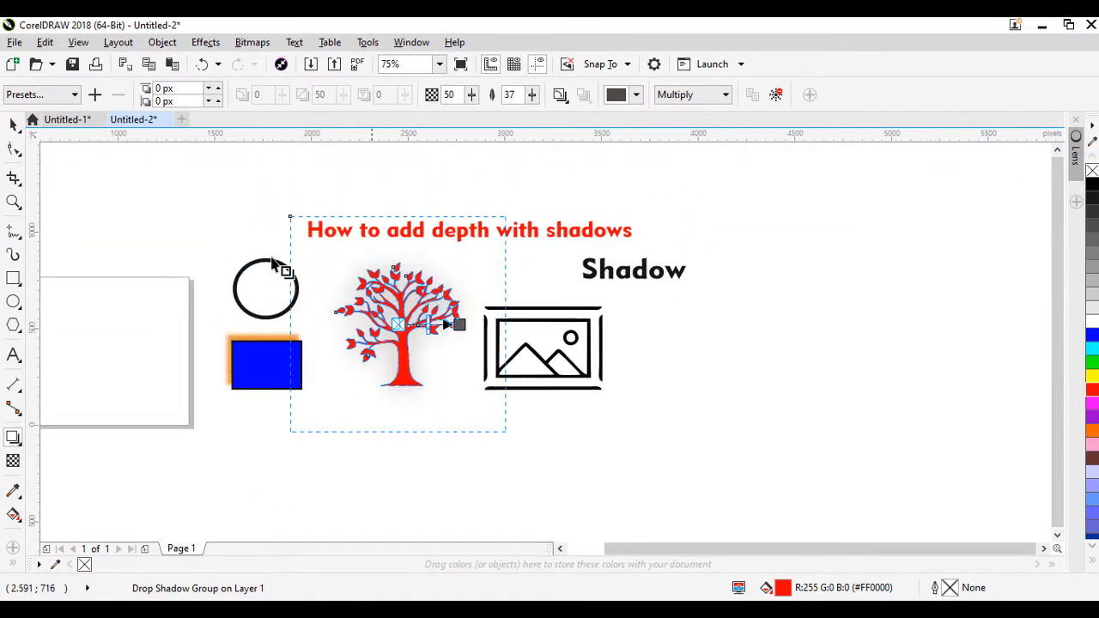
Step: Draw a rectangle about 717 by 758 px around the tree and fill it green
click(13, 124)
click(412, 457)
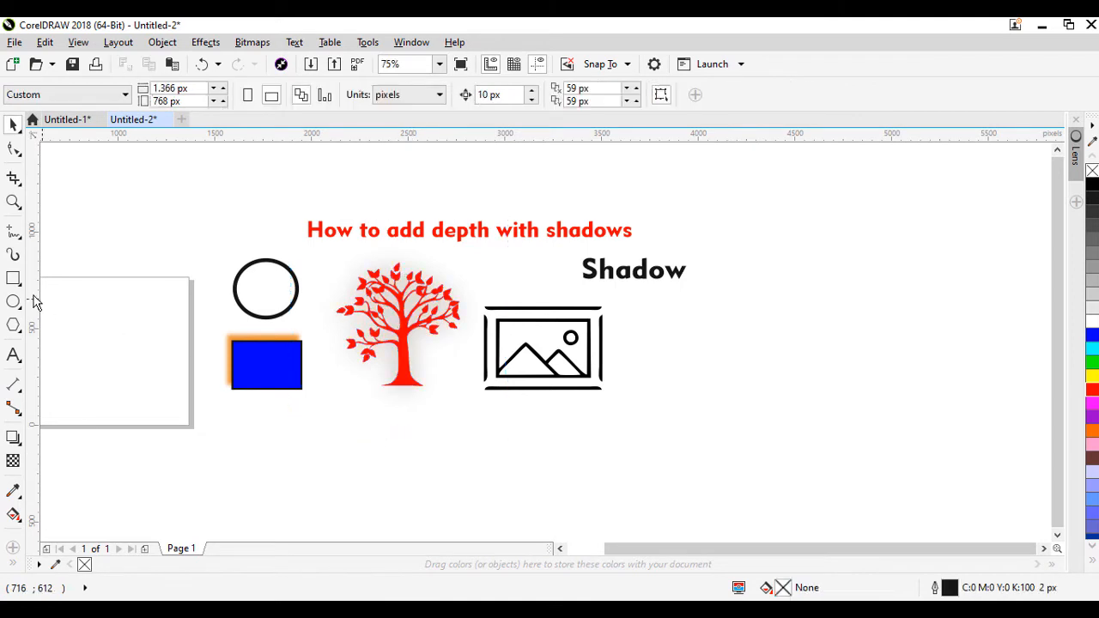
click(13, 277)
drag(331, 252, 470, 400)
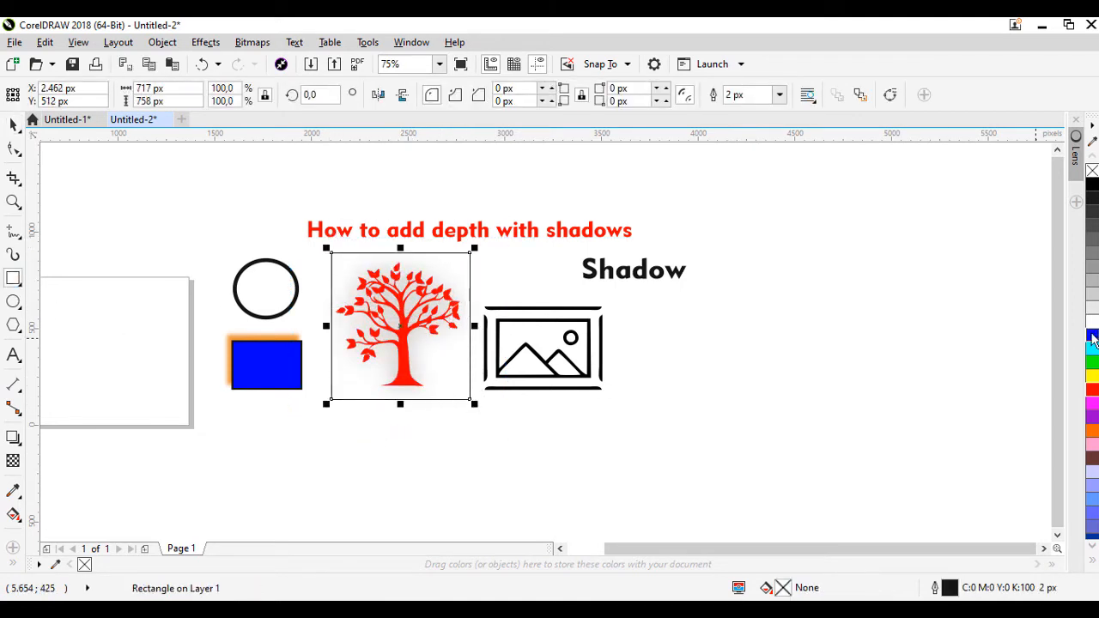
click(1092, 392)
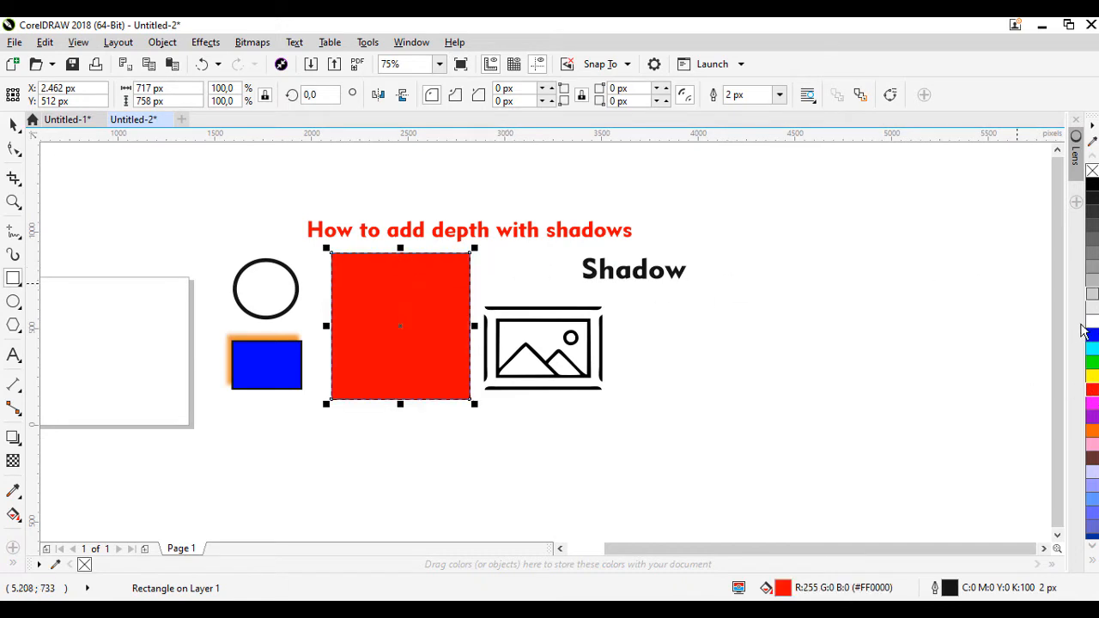
click(1092, 348)
click(1092, 361)
Step: Send the green rectangle to the back of the page, behind the tree and its shadow
click(13, 124)
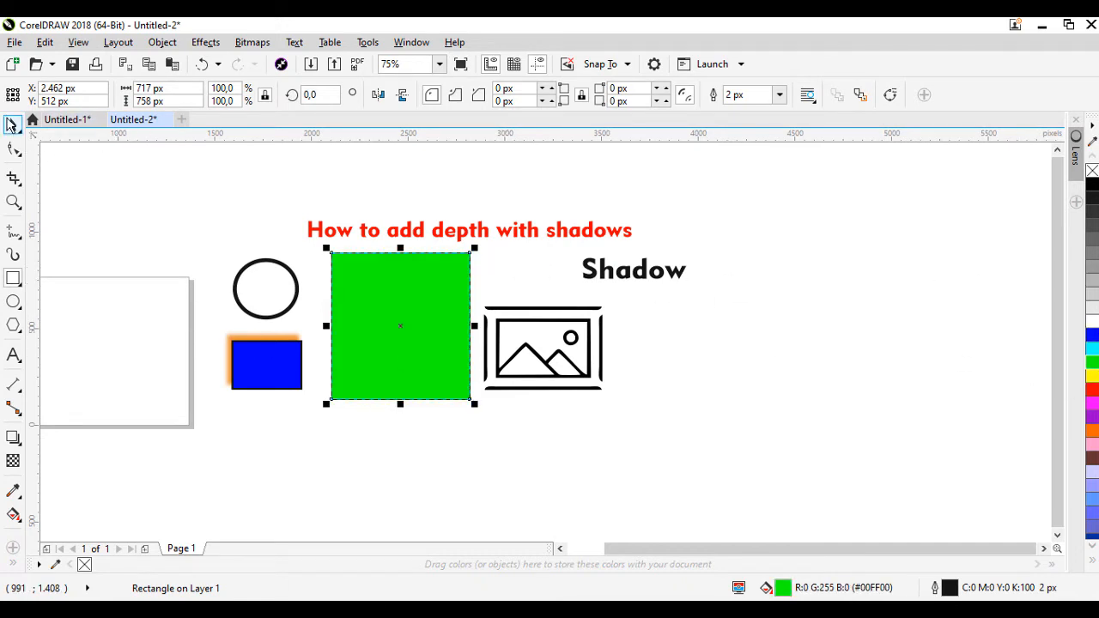
right_click(429, 312)
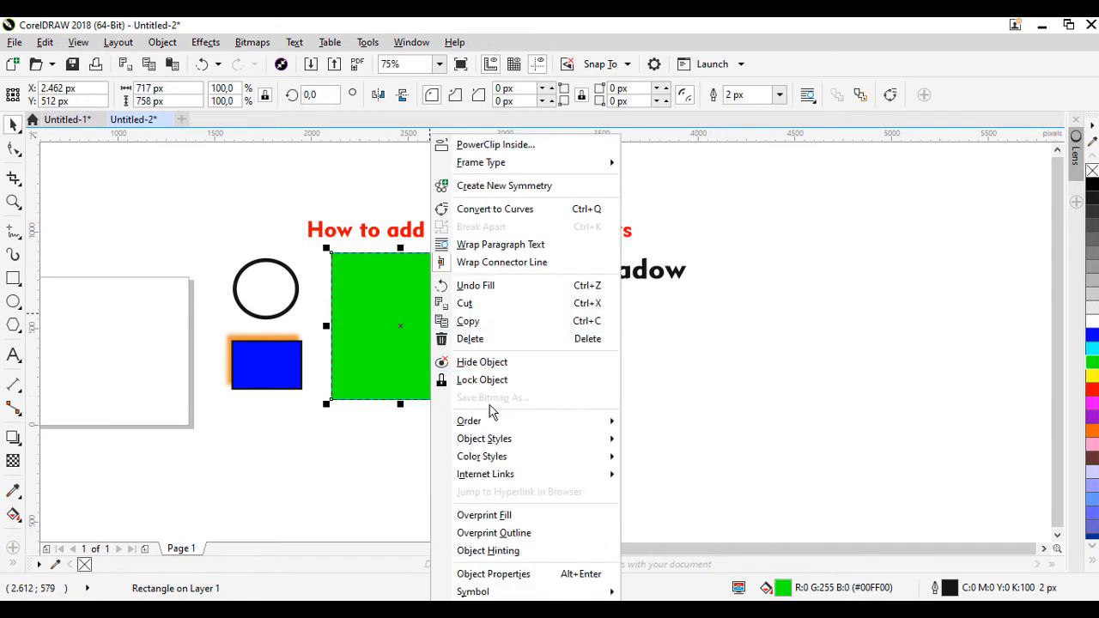
mouse_move(501, 421)
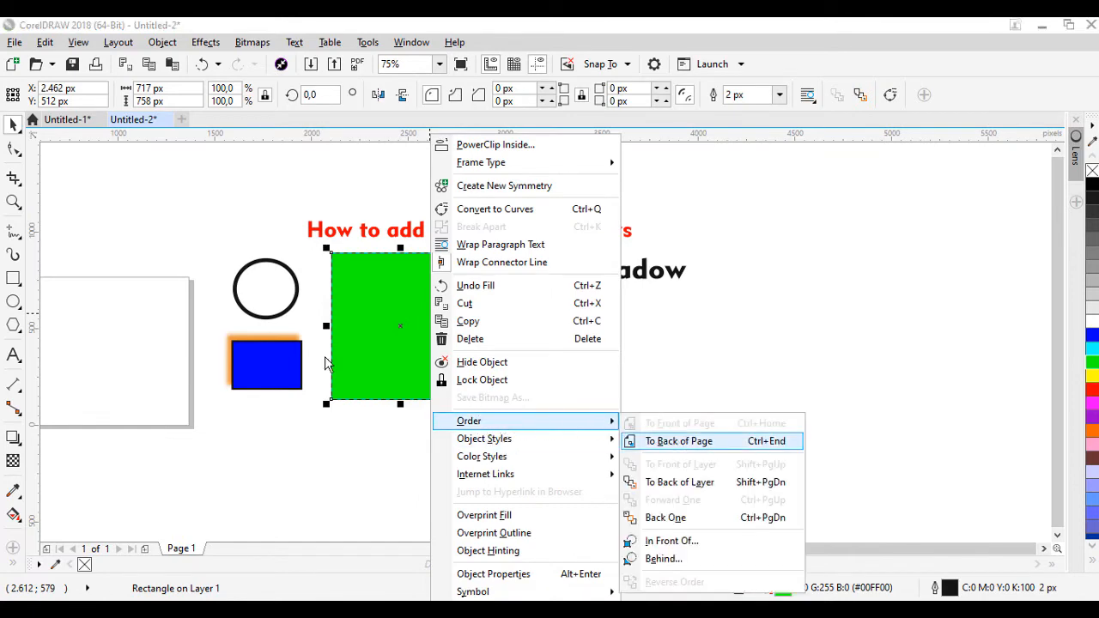
click(667, 446)
click(517, 432)
scroll(378, 424, up, 4)
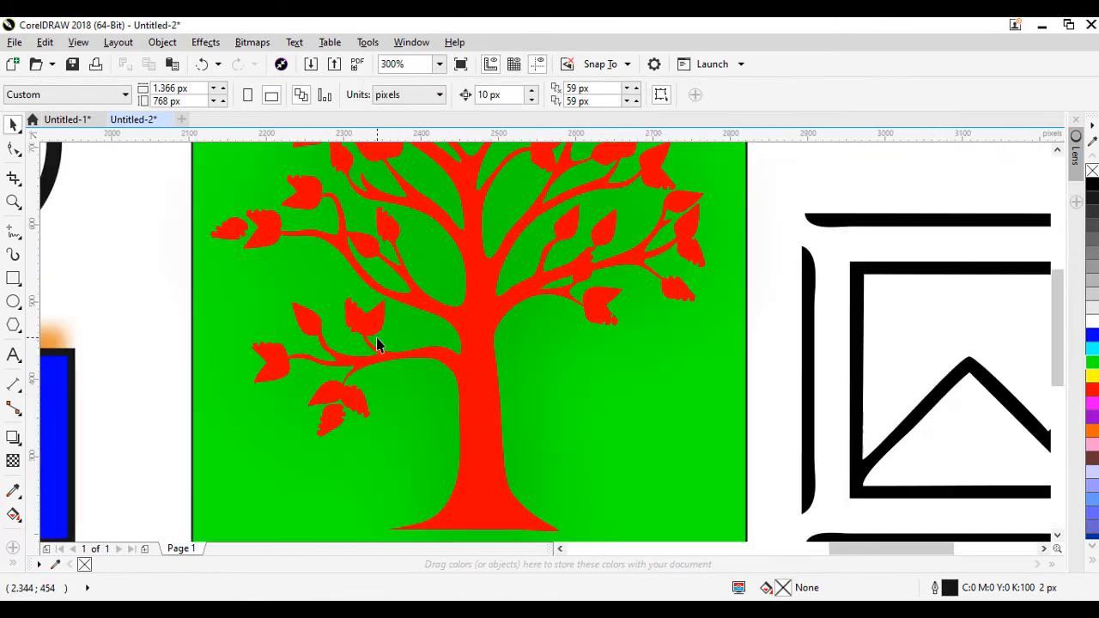
Step: Change the tree's shadow color to black and raise its opacity to 87
click(477, 324)
click(13, 437)
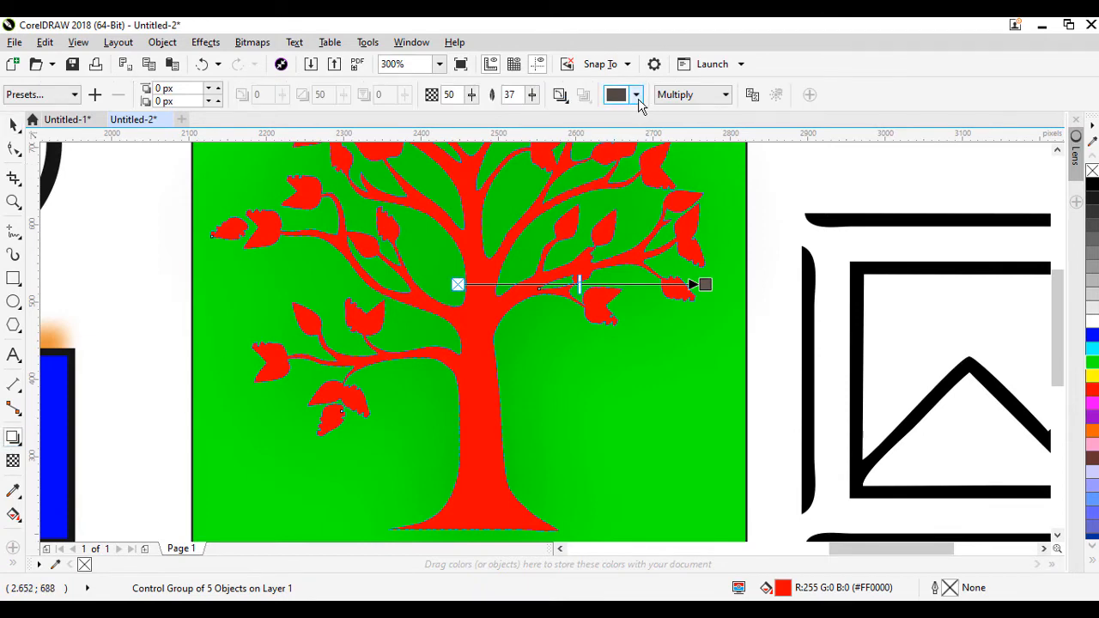
click(637, 97)
click(625, 264)
mouse_move(626, 264)
mouse_down()
mouse_move(514, 289)
mouse_move(618, 282)
mouse_up()
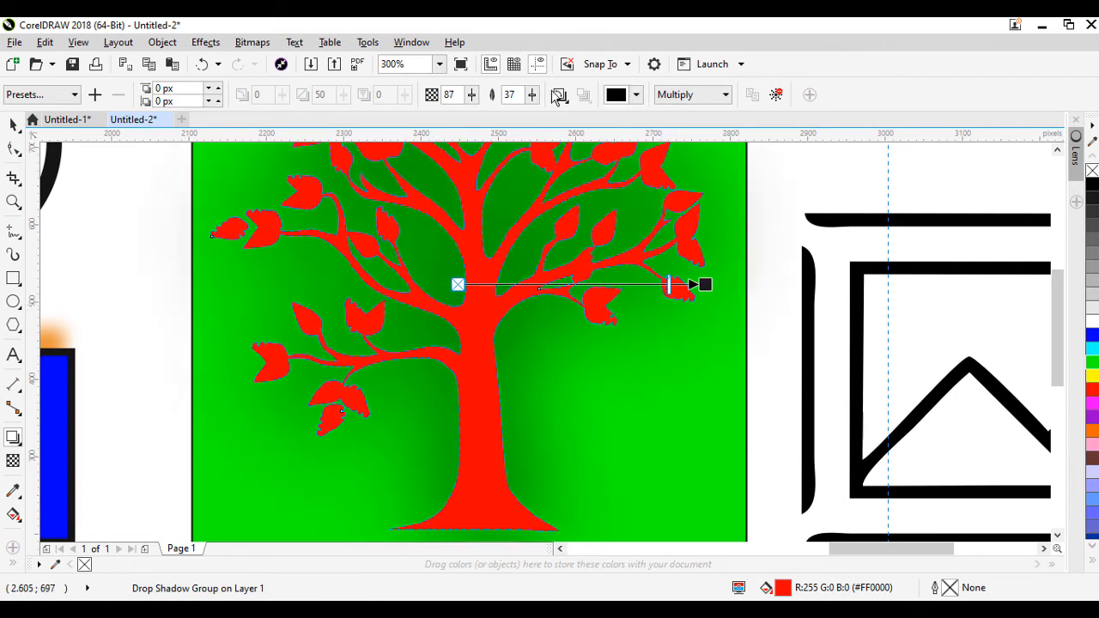
Step: Reduce the tree shadow's feathering to 2
mouse_move(532, 101)
mouse_down()
mouse_move(520, 120)
mouse_move(510, 115)
mouse_move(529, 122)
mouse_move(529, 108)
mouse_up()
click(532, 100)
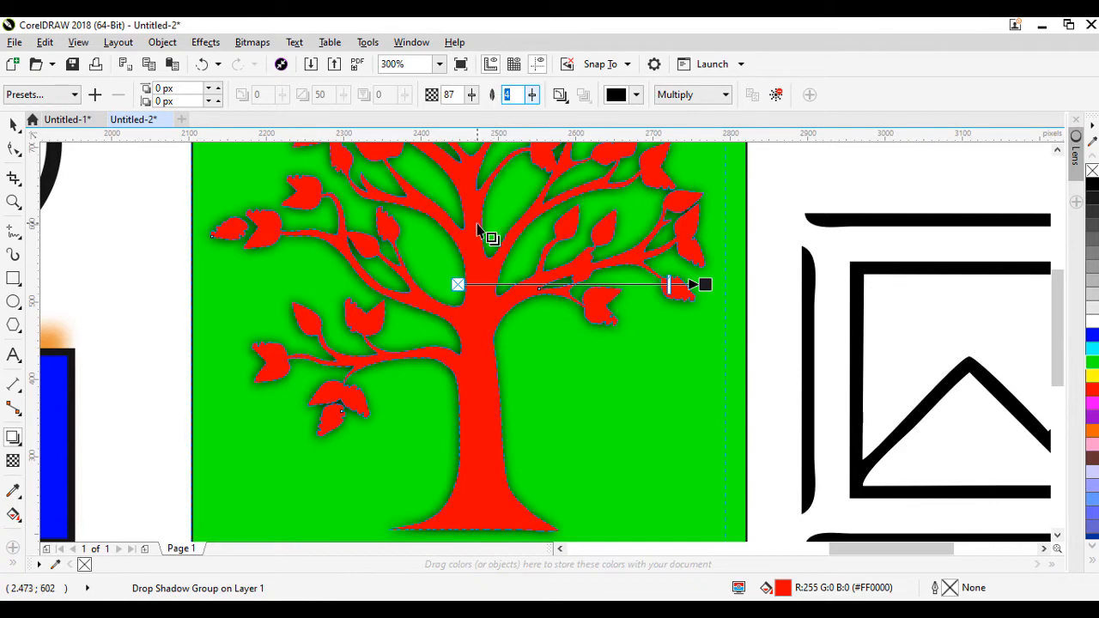
key(Return)
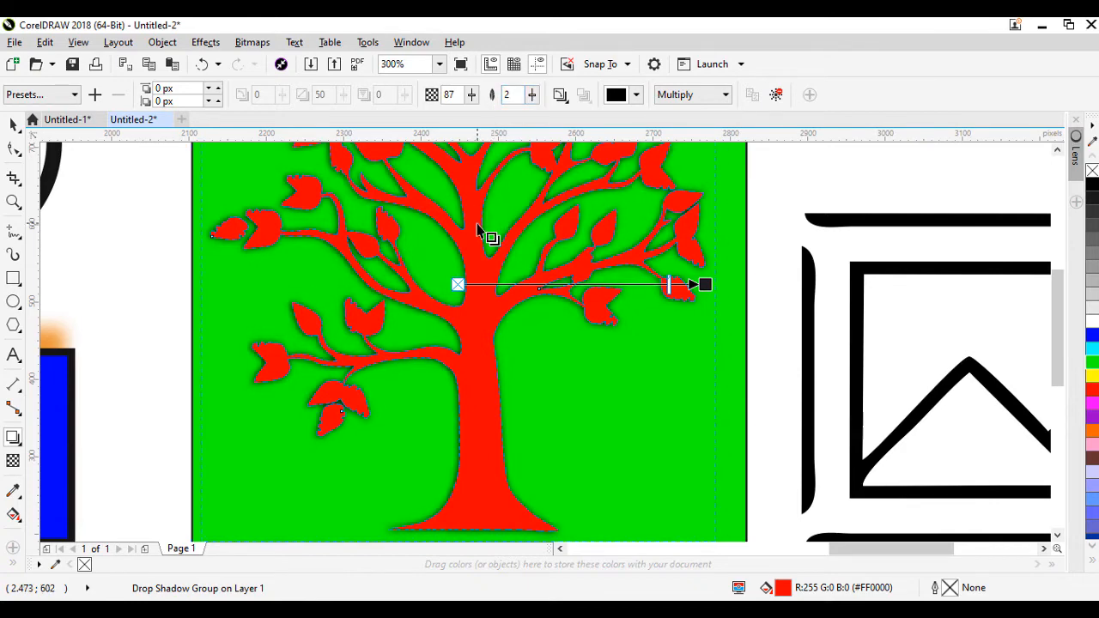
Step: Break the tree's drop shadow group apart so the shadow is a separate object
click(13, 125)
scroll(425, 263, up, 2)
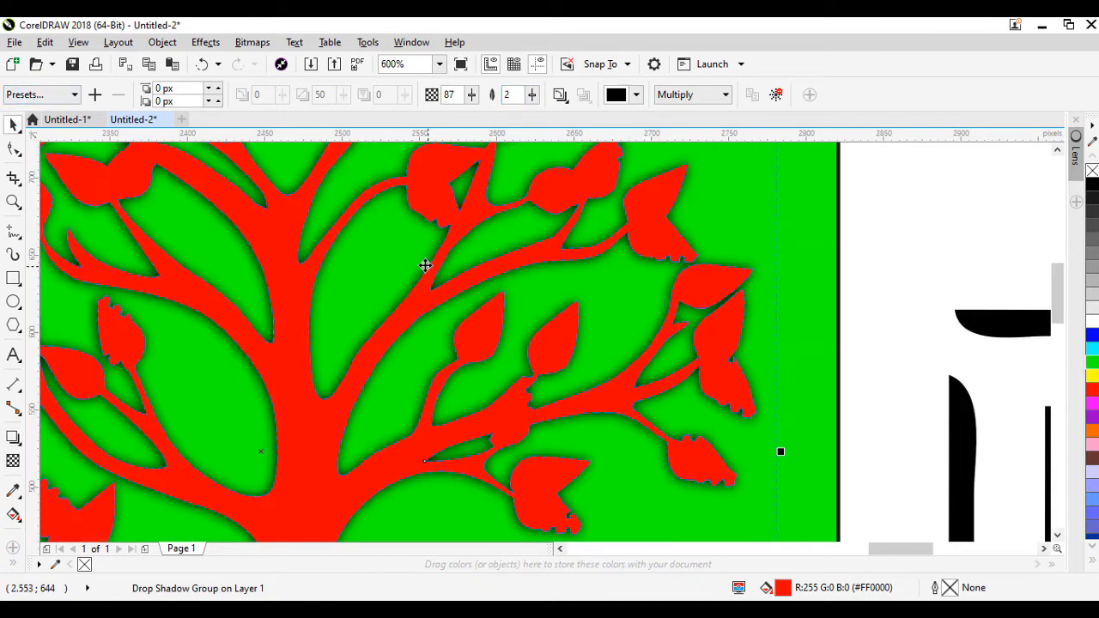
right_click(425, 265)
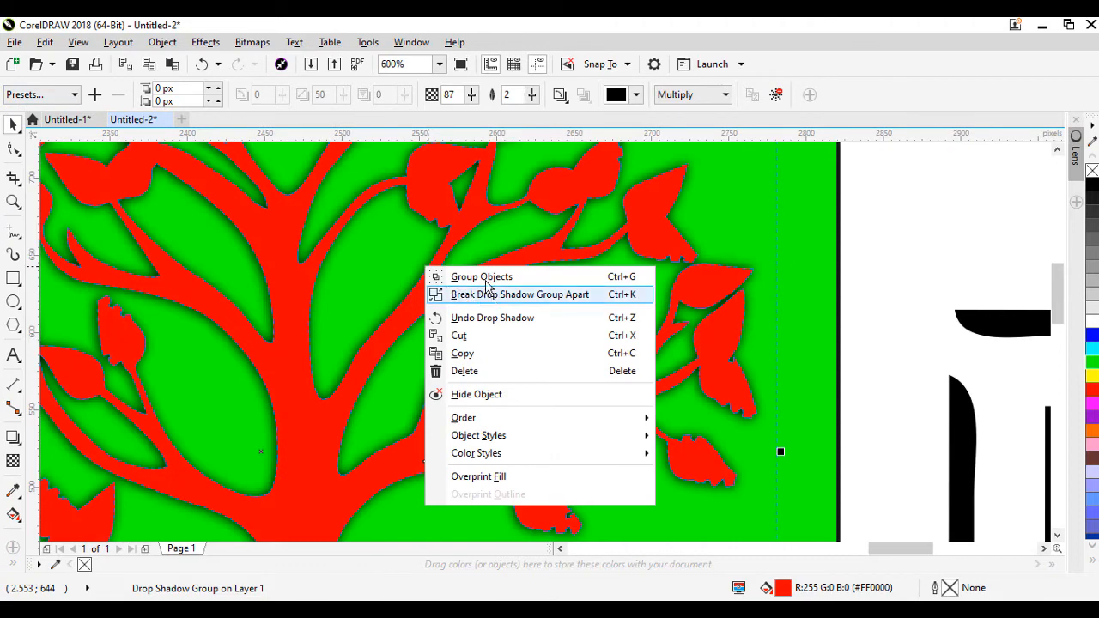
click(471, 301)
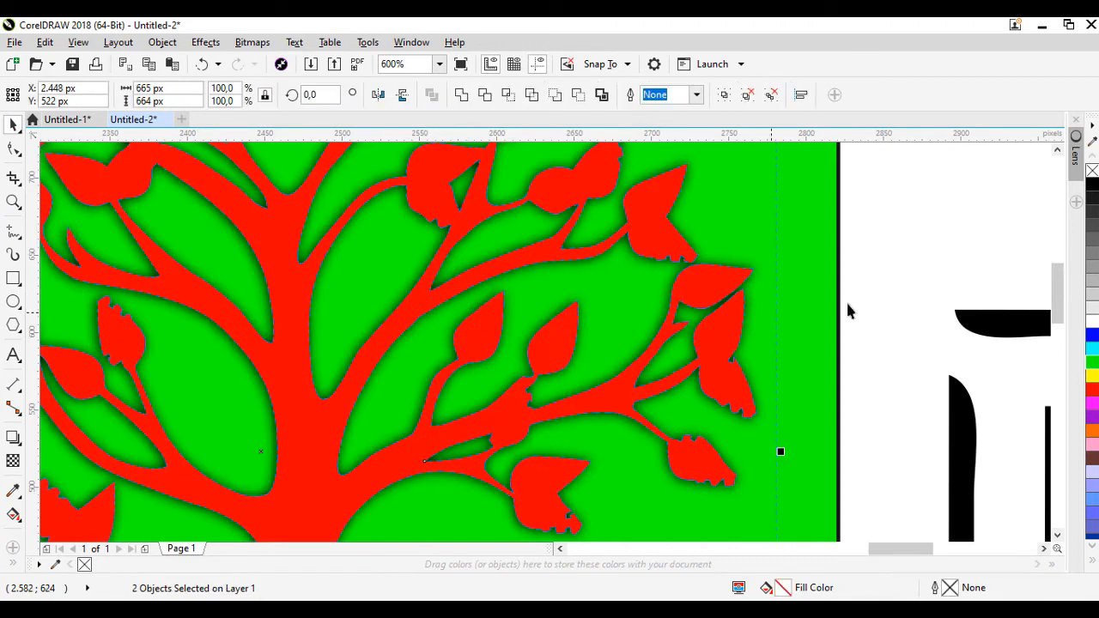
scroll(865, 307, down, 4)
click(923, 223)
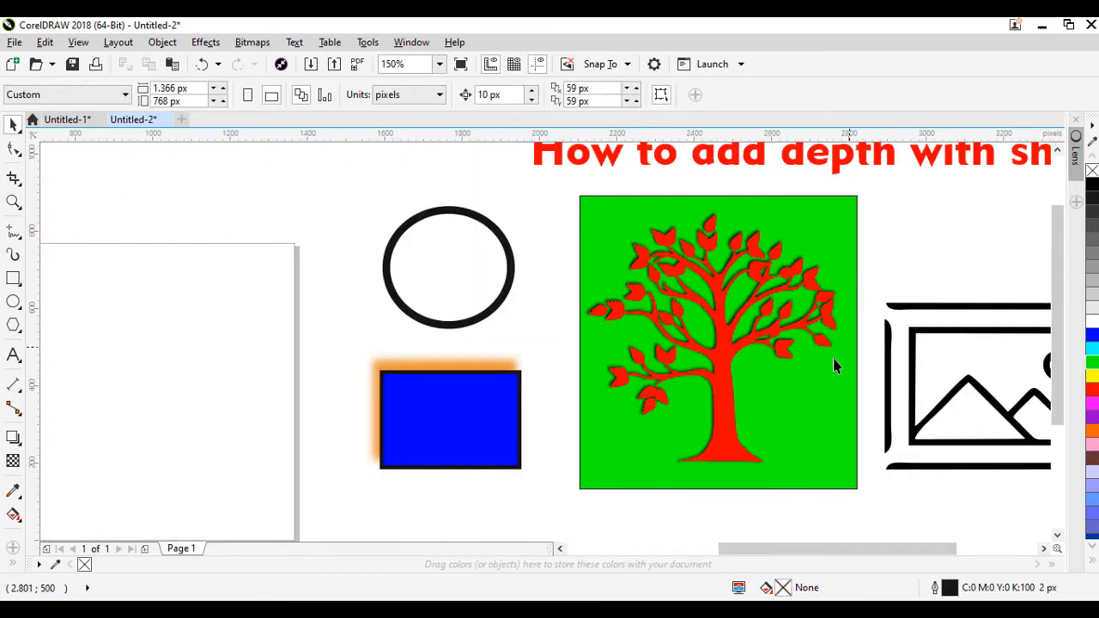
Step: Move the detached tree shadow to the left of the circle, try a yellow fill, and recolor it purple (#9900CC)
drag(797, 325, 248, 304)
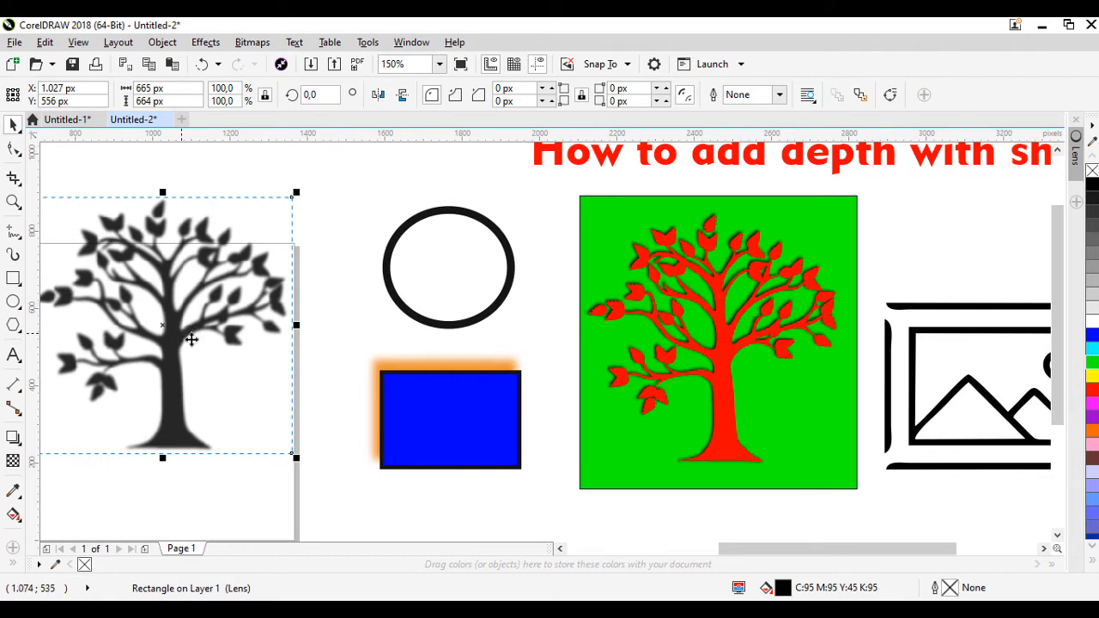
drag(197, 338, 239, 369)
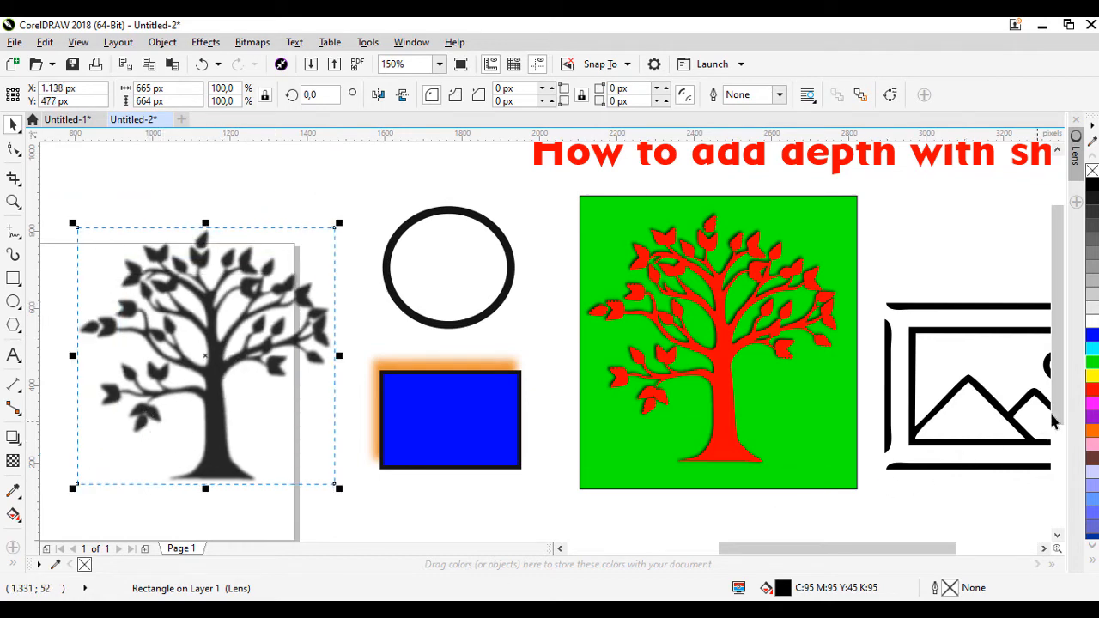
click(1092, 349)
click(1092, 376)
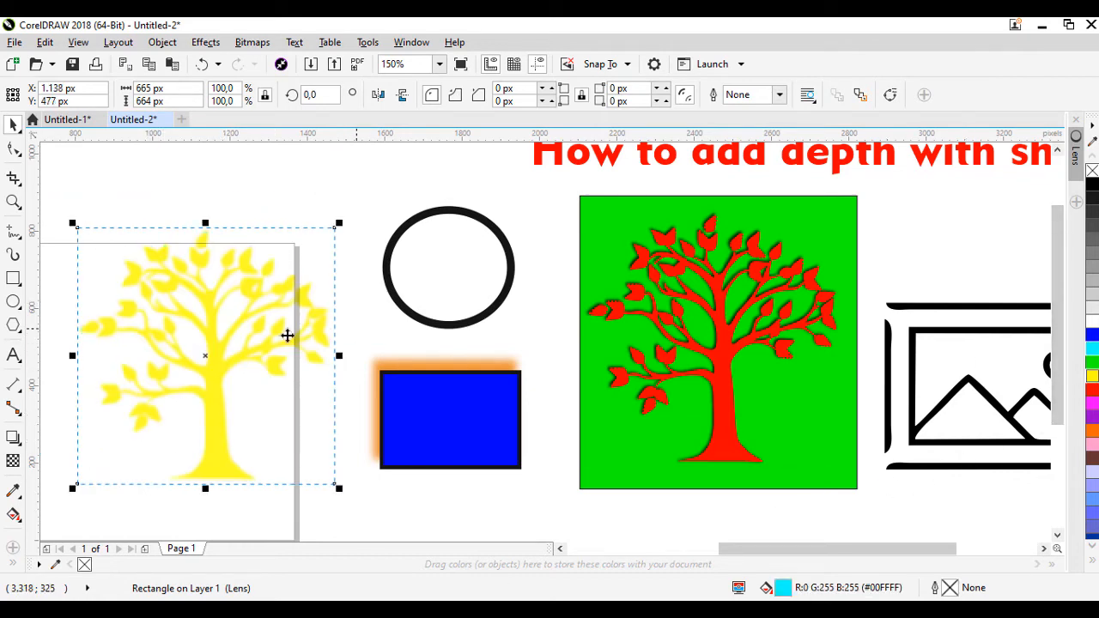
scroll(265, 355, up, 3)
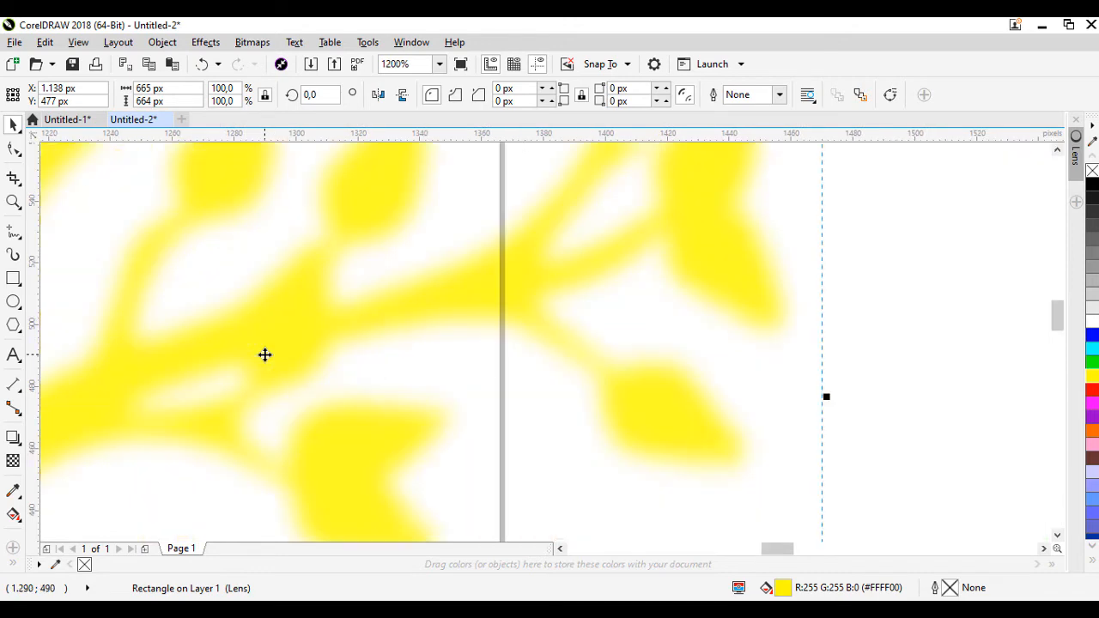
click(1093, 418)
scroll(527, 318, down, 4)
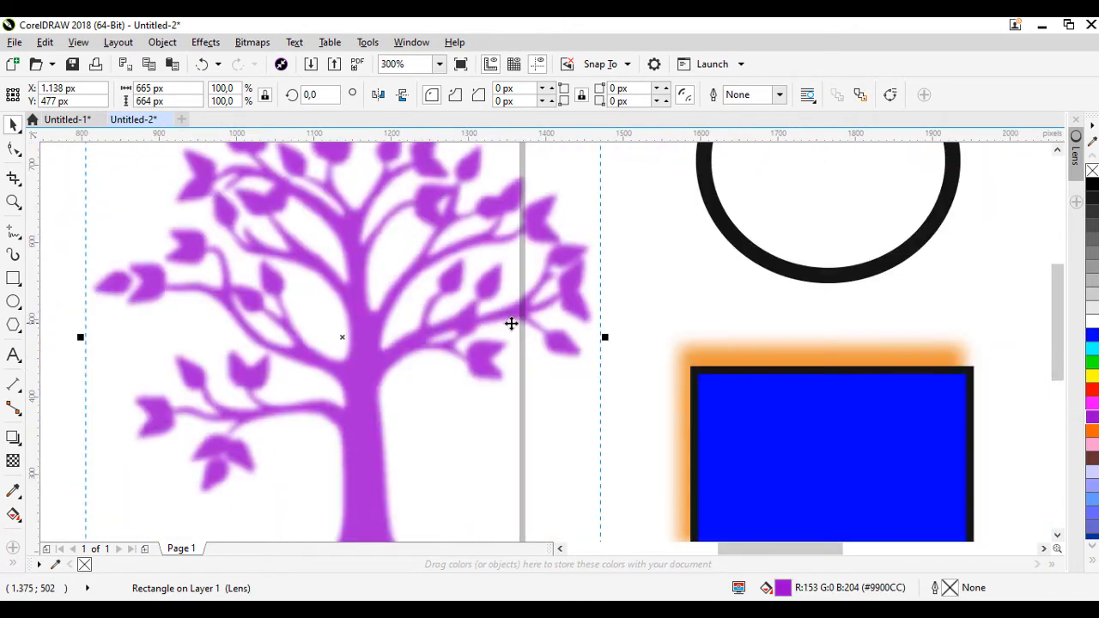
Step: Delete the detached purple tree shadow
right_click(475, 319)
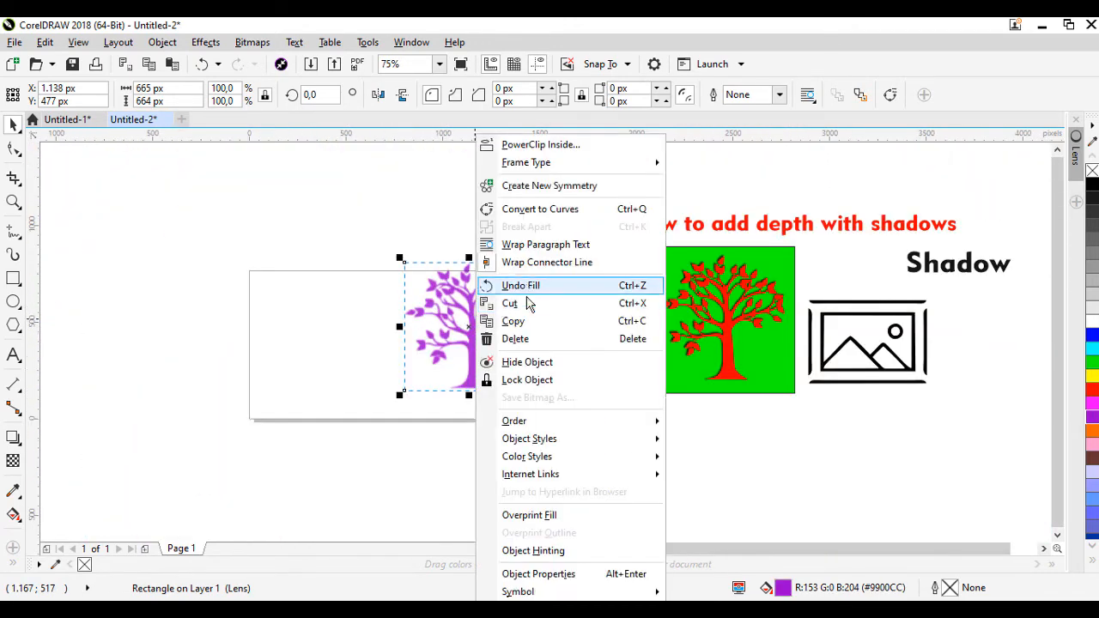
click(515, 339)
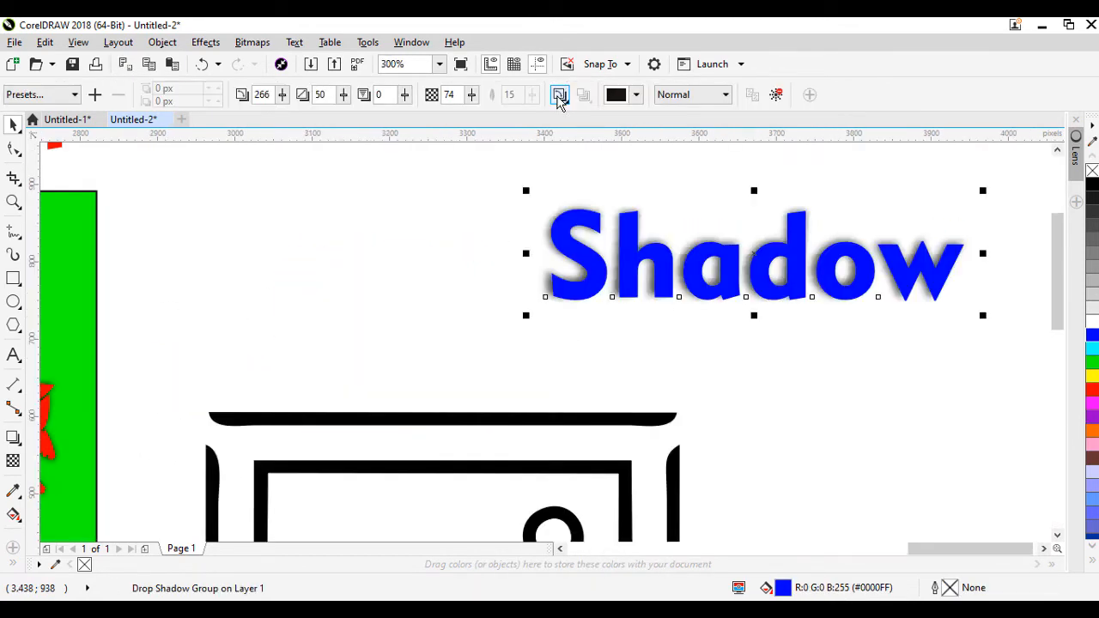
Step: Try the Outside, Middle and Average feathering directions on the blue Shadow text's drop shadow, and return it to Gaussian Blur
click(560, 95)
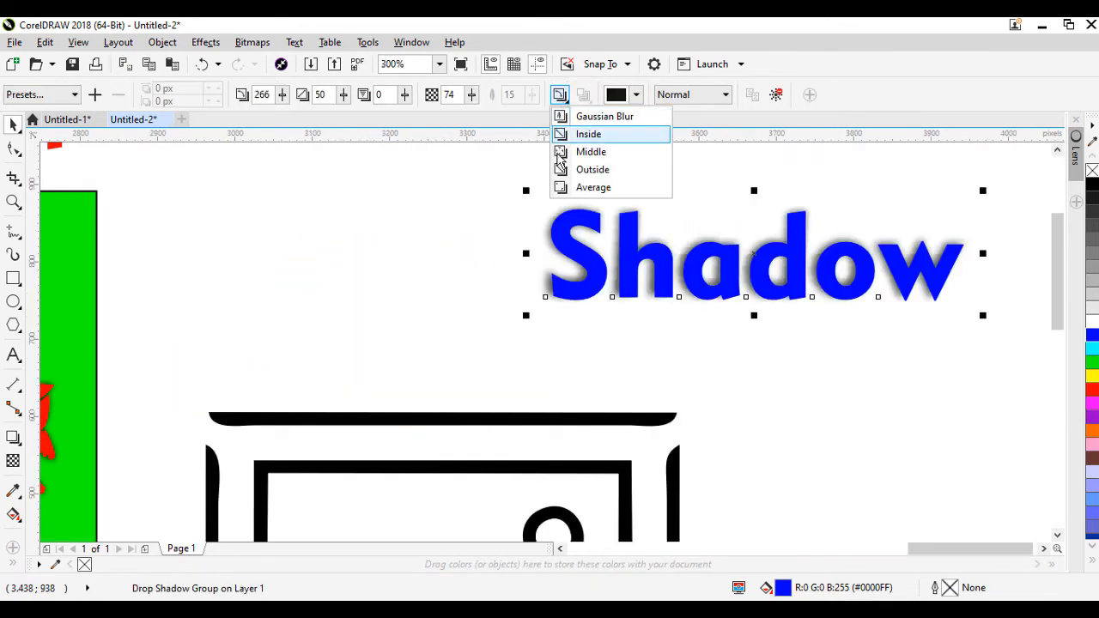
click(597, 176)
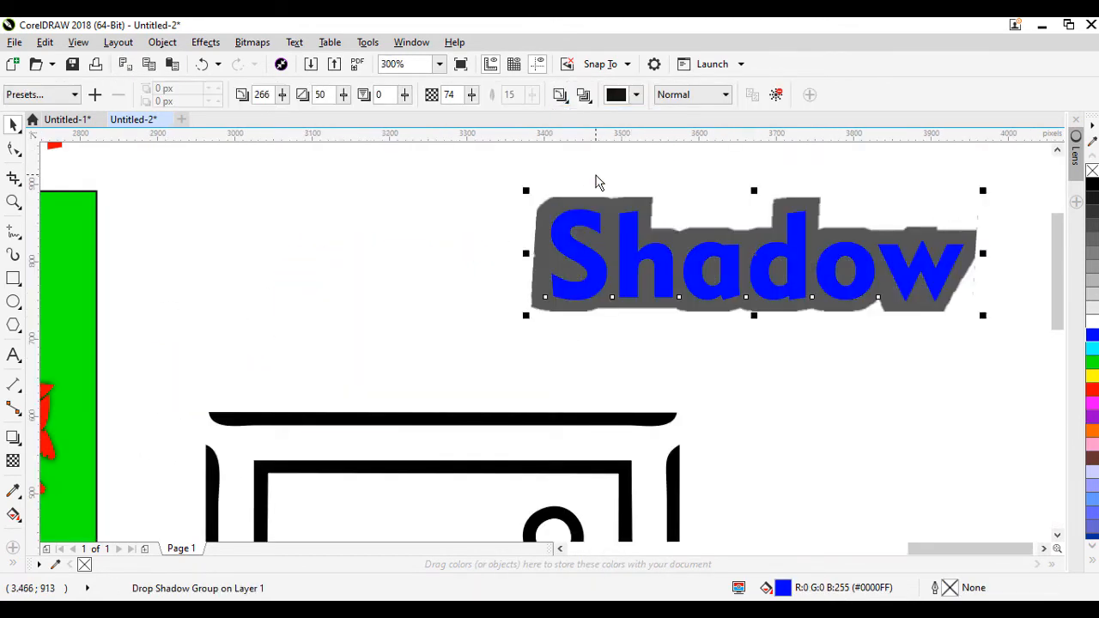
click(560, 97)
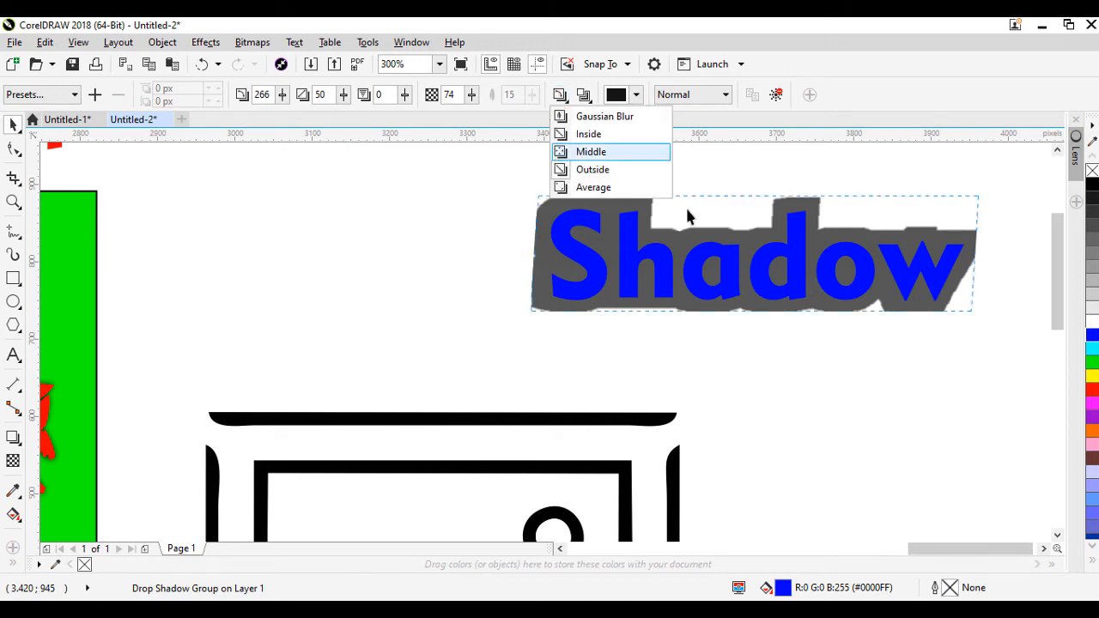
click(584, 154)
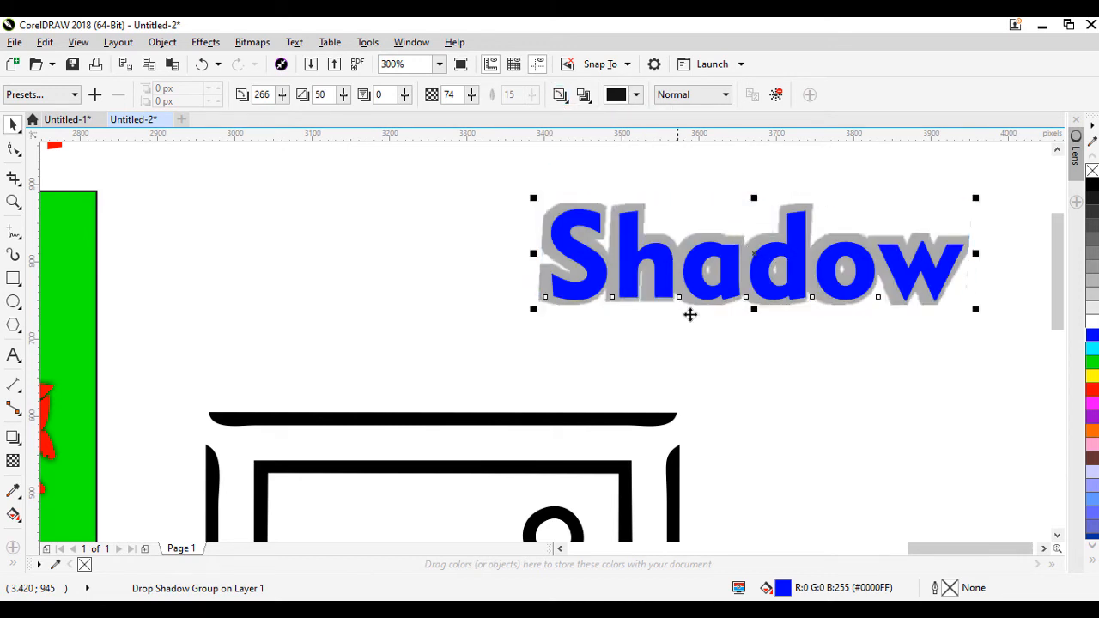
click(560, 96)
click(591, 184)
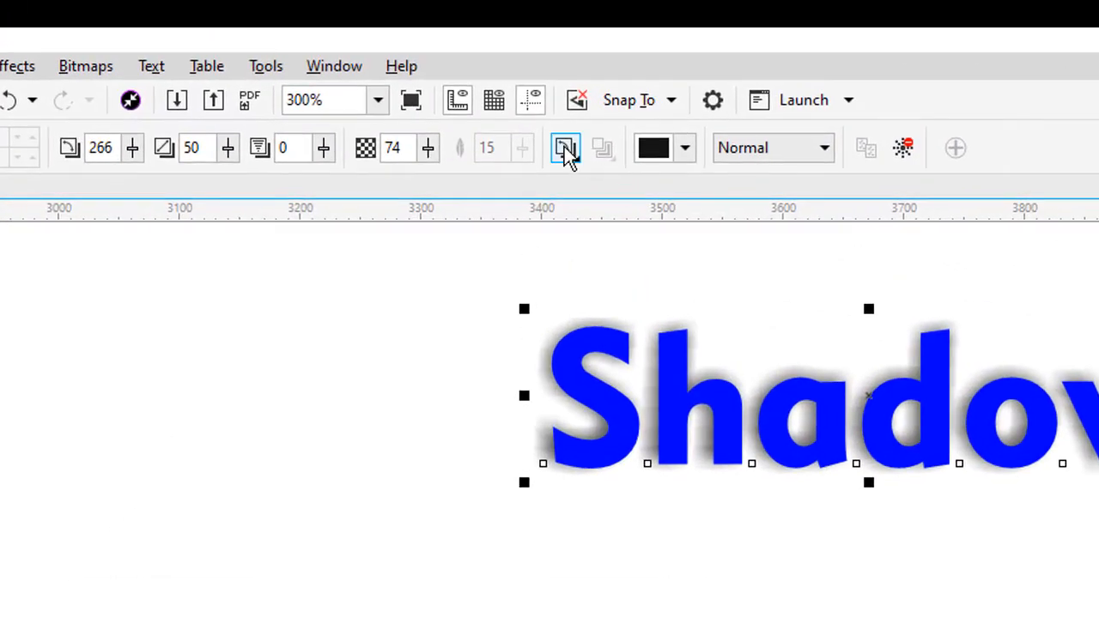
click(563, 121)
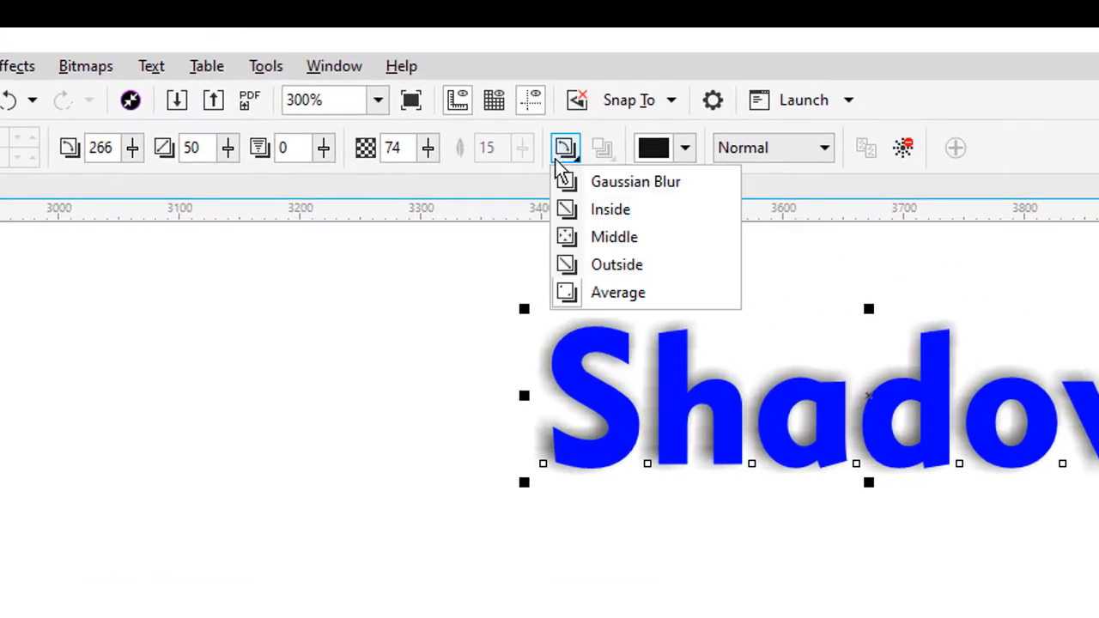
click(620, 188)
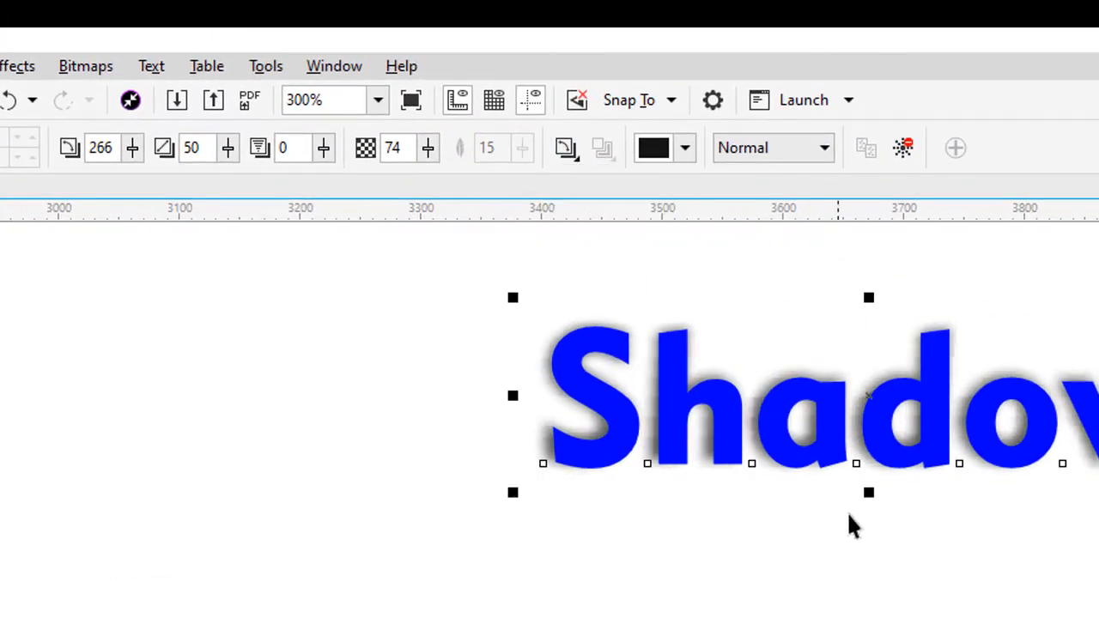
drag(903, 543, 799, 528)
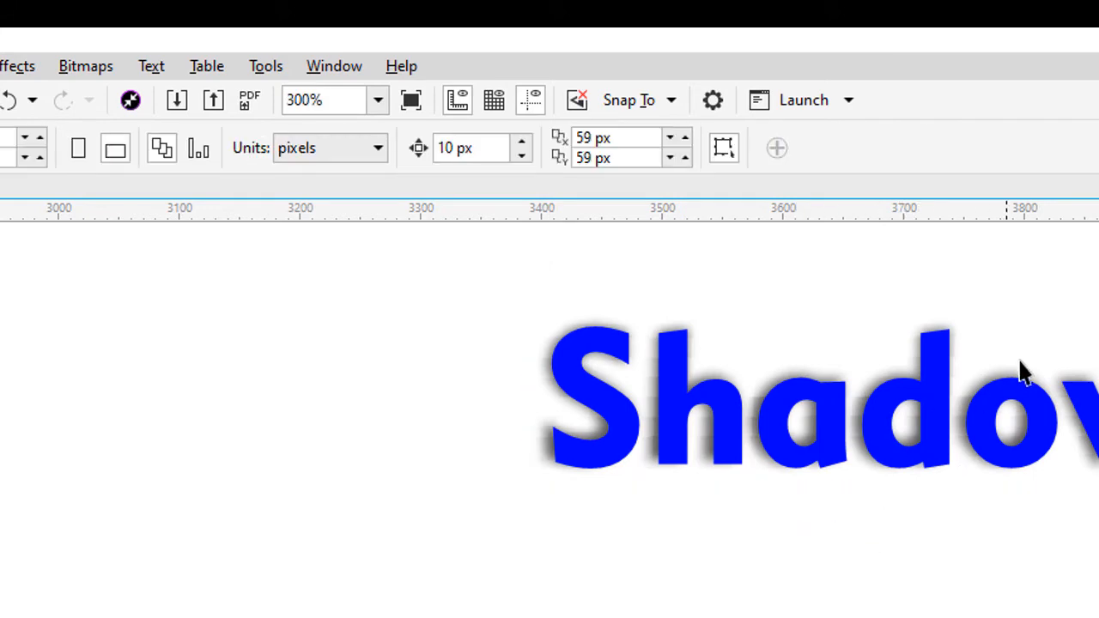
Step: Apply a Flat Bottom preset to the Shadow text's drop shadow, with offset 2 px, -11 px, opacity 22 and feathering 2
click(1009, 402)
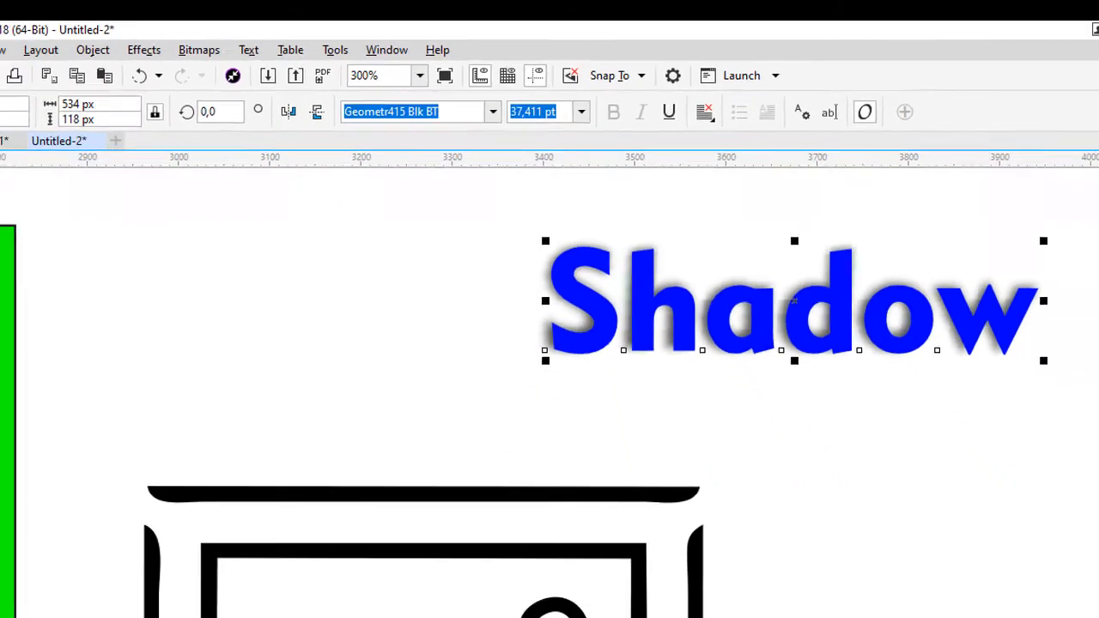
click(13, 438)
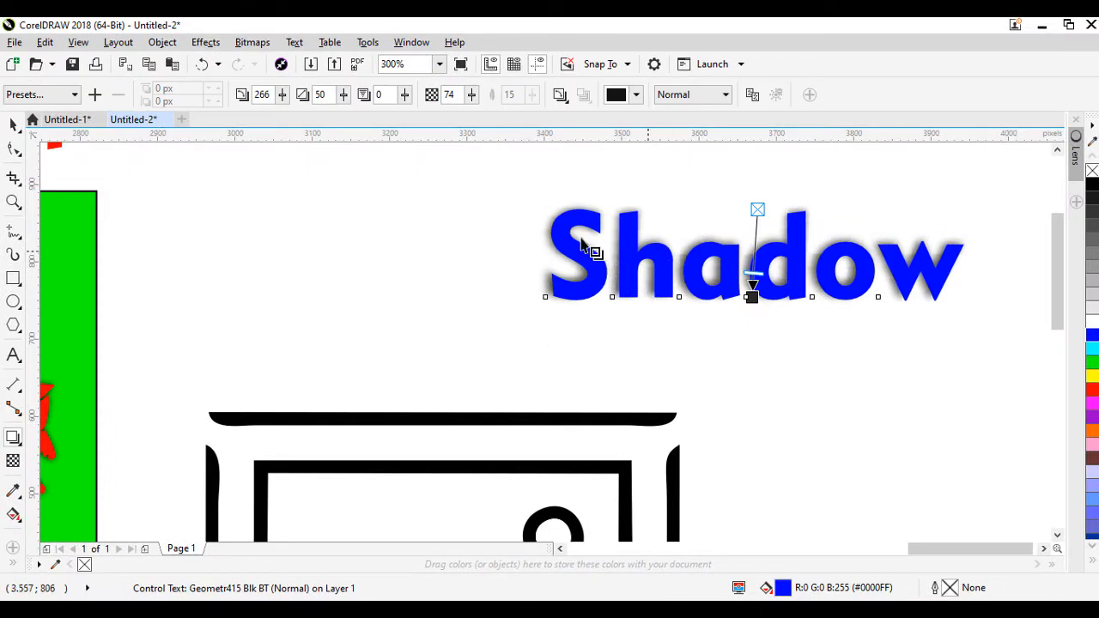
click(39, 94)
click(47, 127)
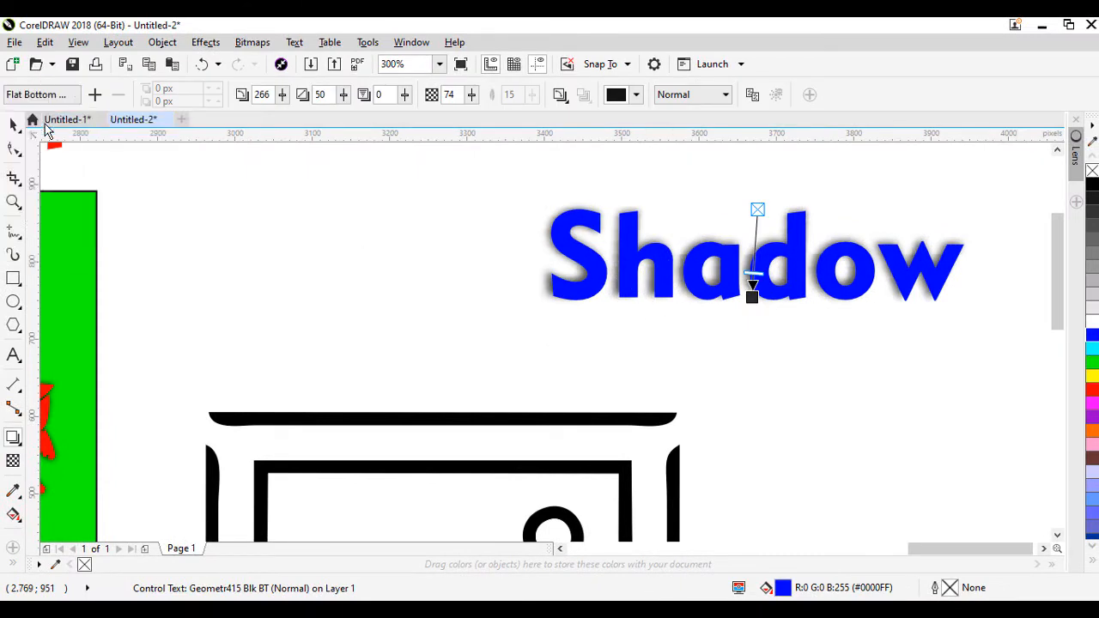
drag(757, 255, 652, 407)
key(space)
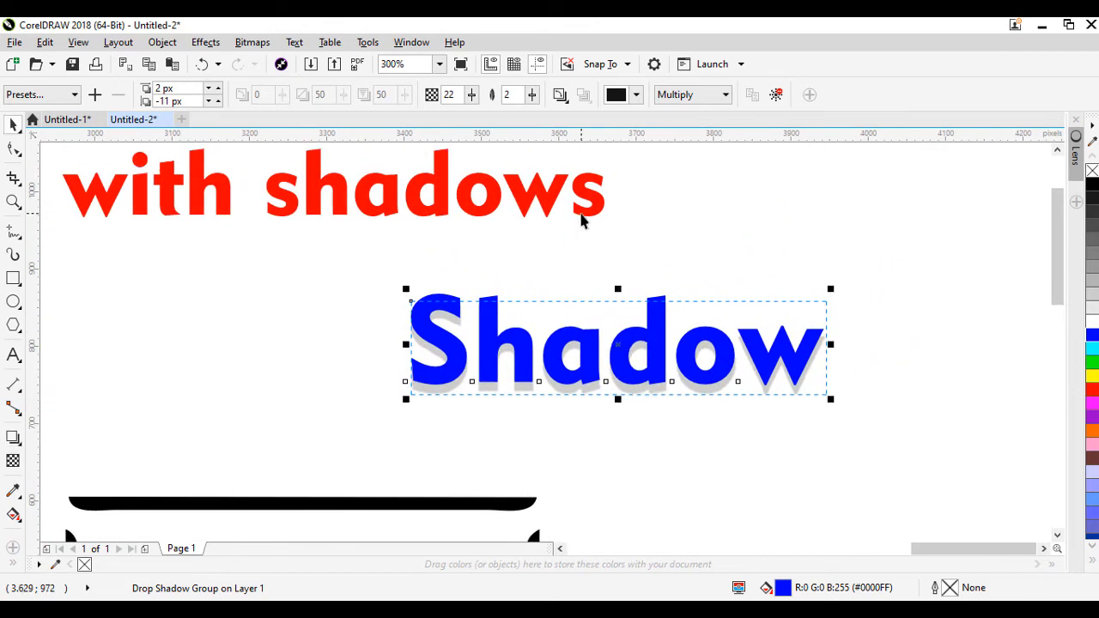
Step: Copy the Shadow text's drop shadow properties to the red title "How to add depth with shadows"
click(581, 206)
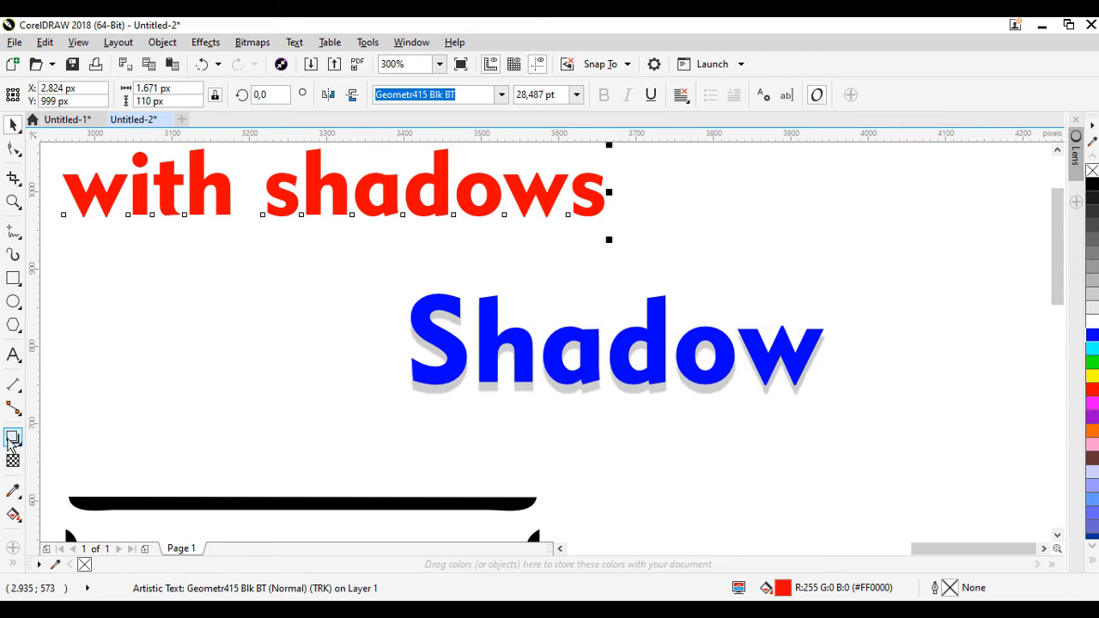
click(14, 440)
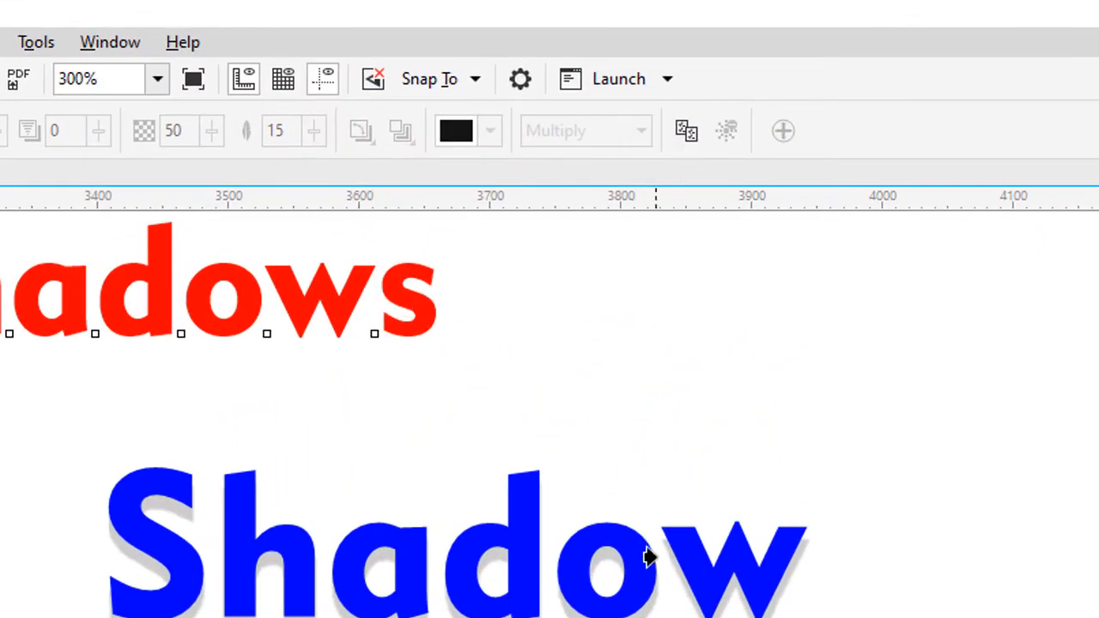
click(638, 587)
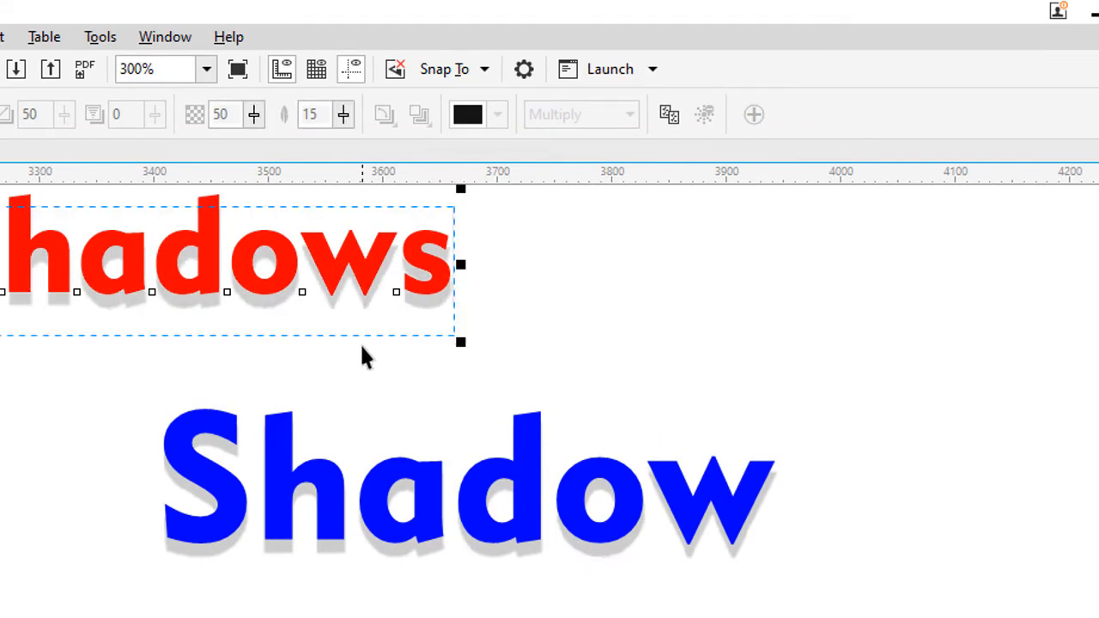
Step: Select the framed mountain picture group and copy the Shadow text's drop shadow properties to it
drag(103, 472, 520, 355)
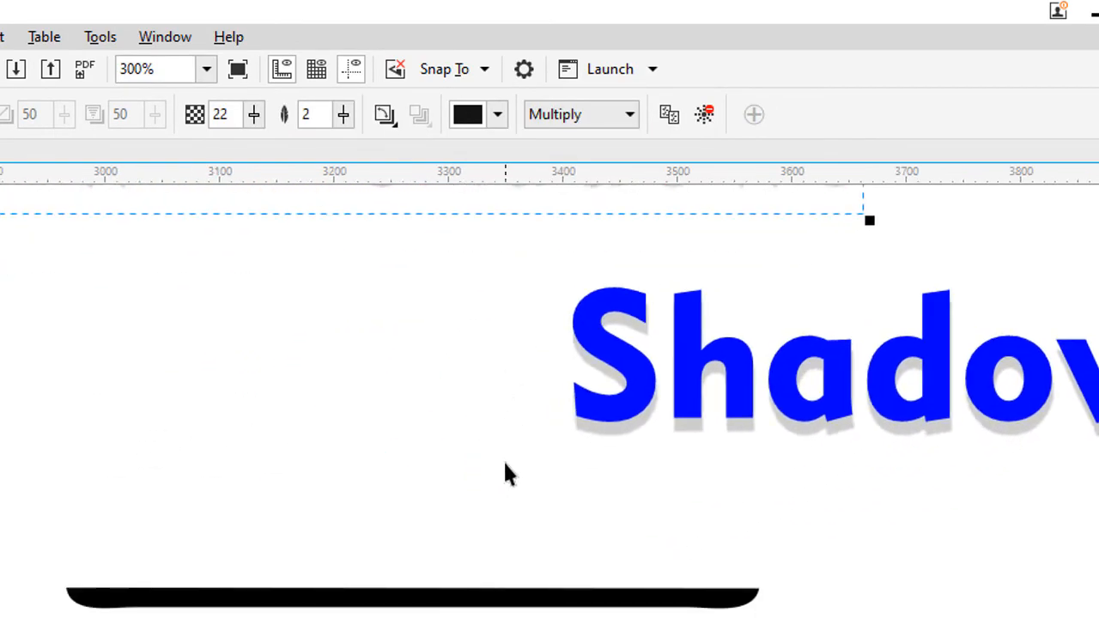
scroll(503, 472, down, 2)
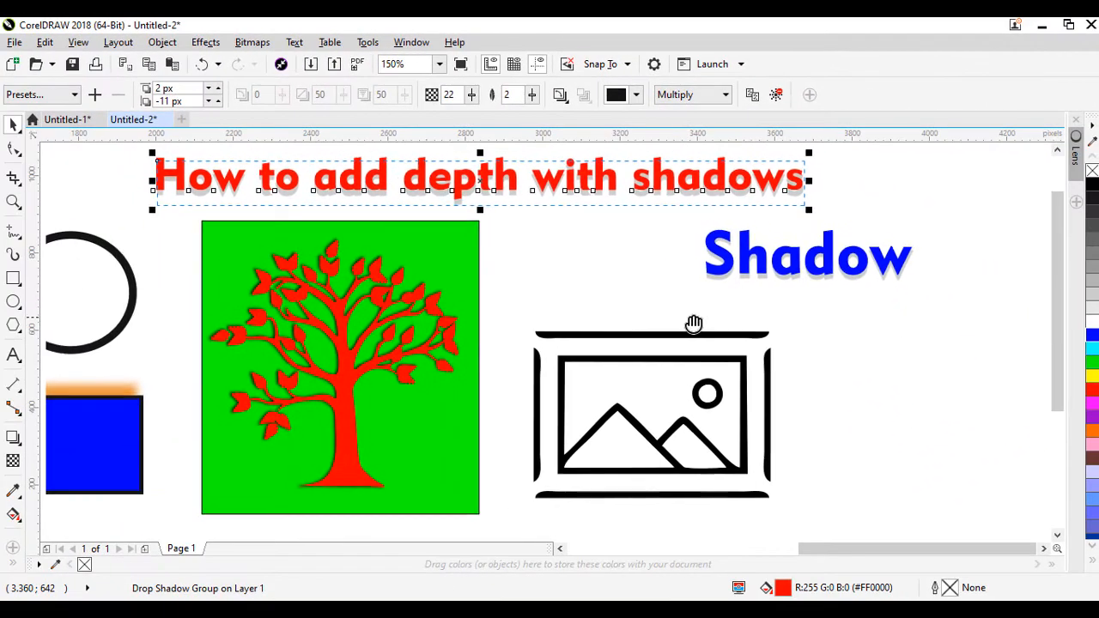
drag(694, 323, 699, 325)
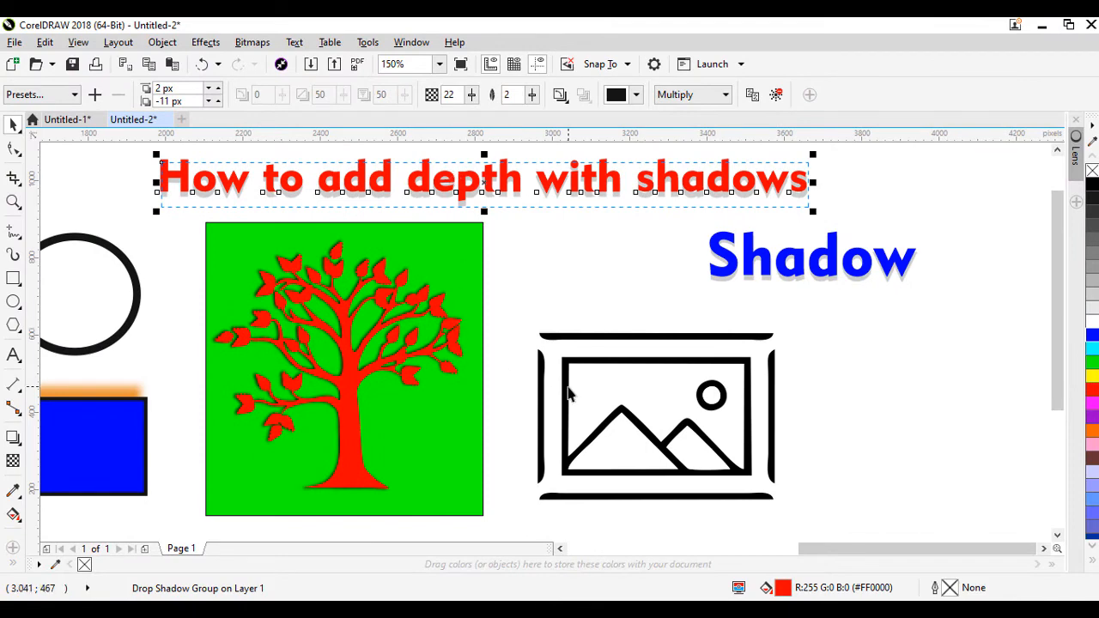
click(503, 314)
click(13, 125)
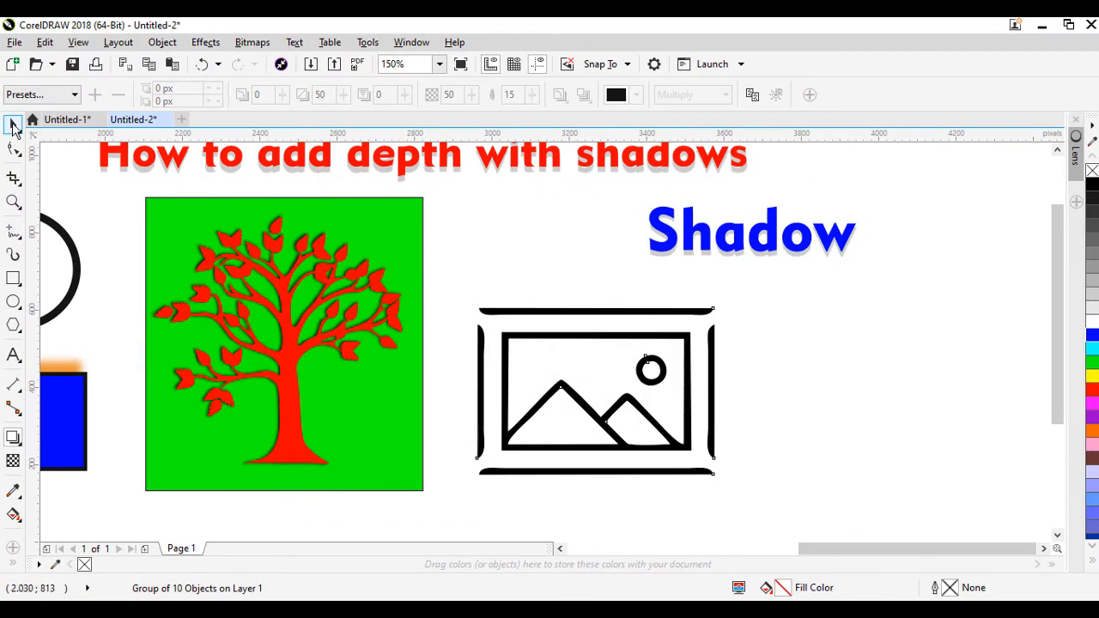
click(958, 365)
click(691, 393)
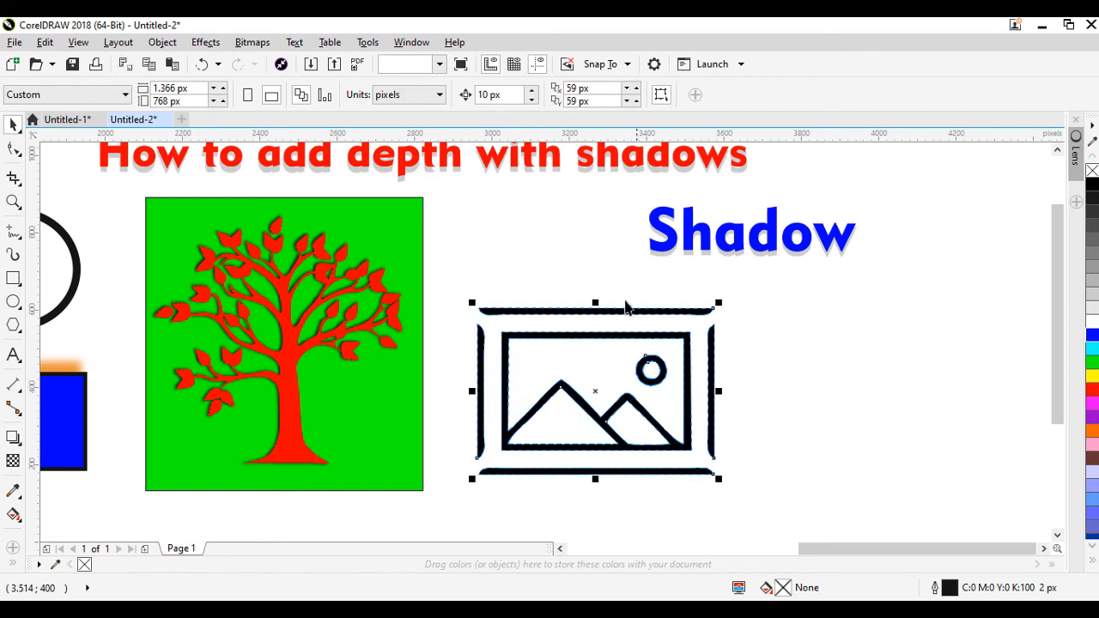
click(12, 439)
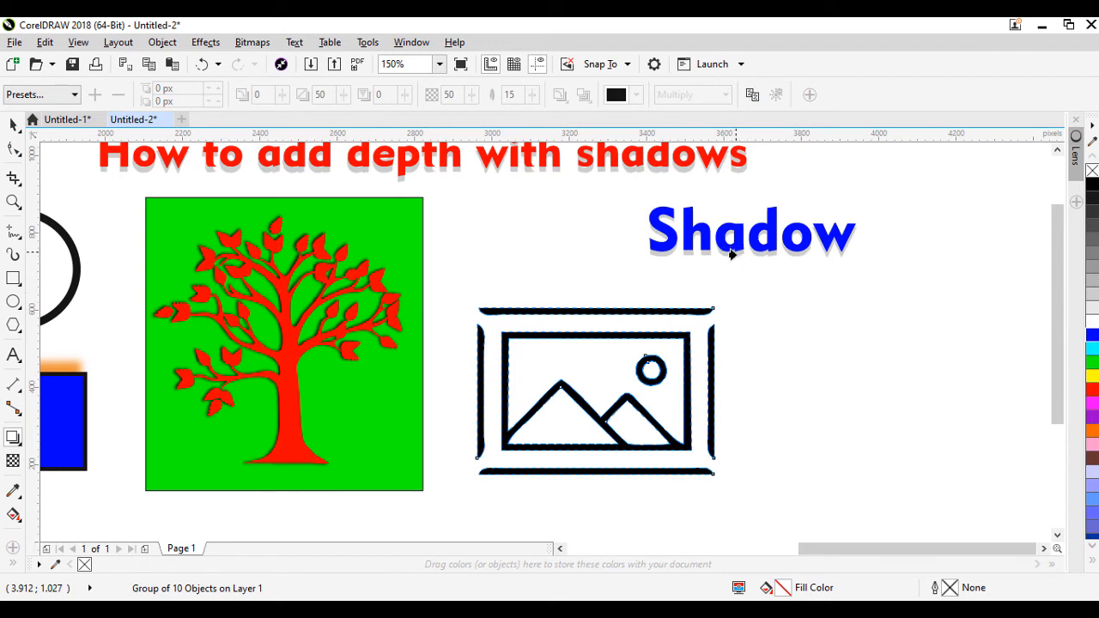
drag(712, 384, 713, 392)
Step: Raise the opacity of the framed picture's drop shadow to 61
scroll(724, 407, up, 4)
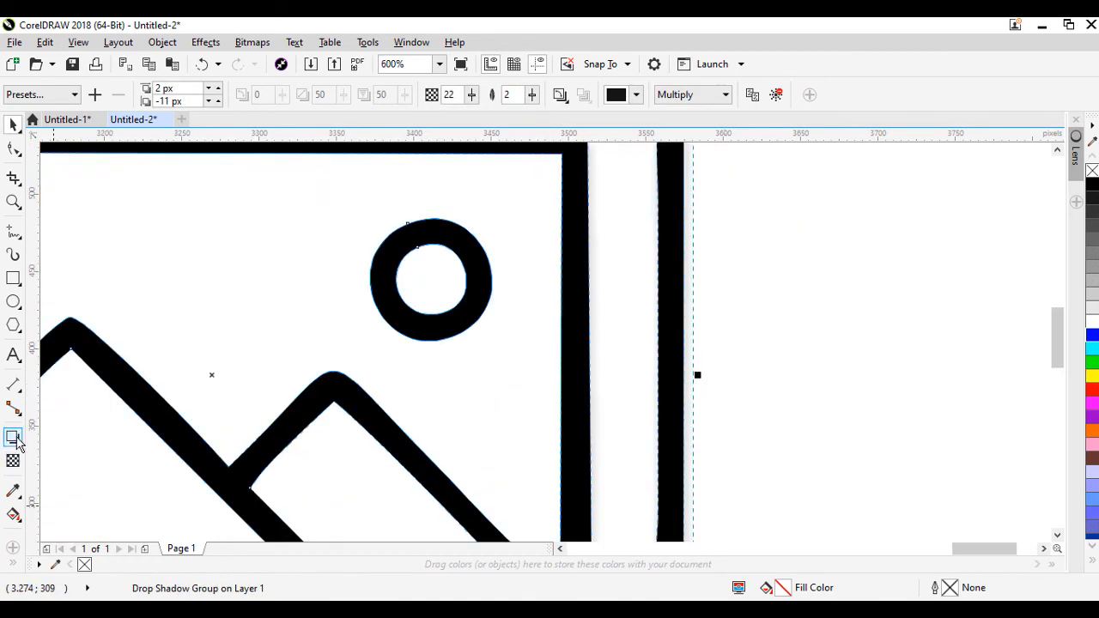
scroll(605, 382, down, 4)
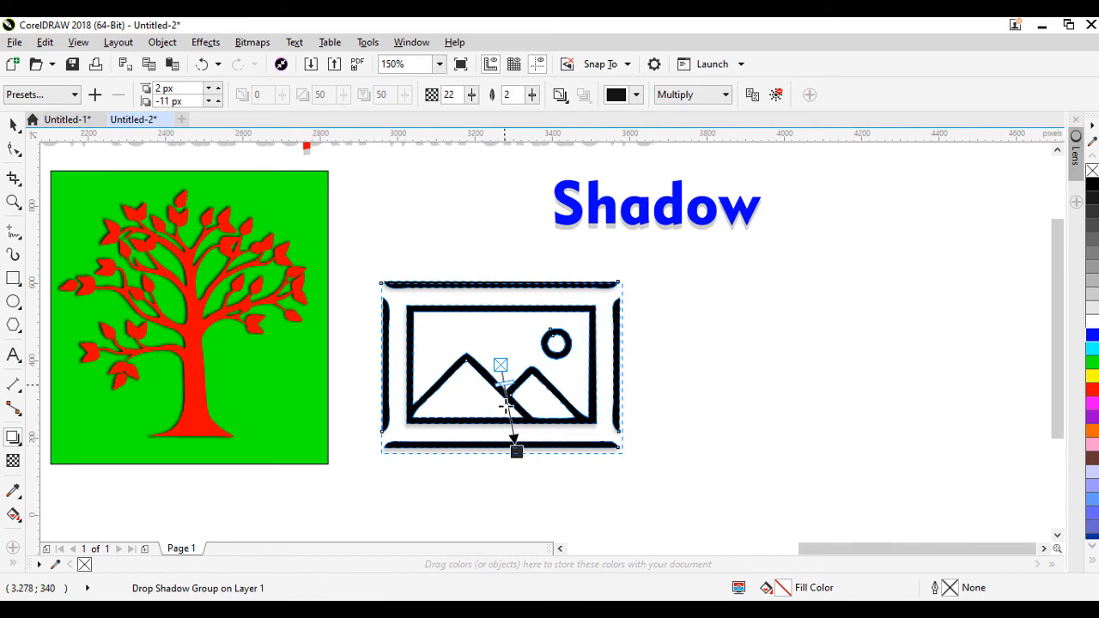
drag(506, 403, 512, 418)
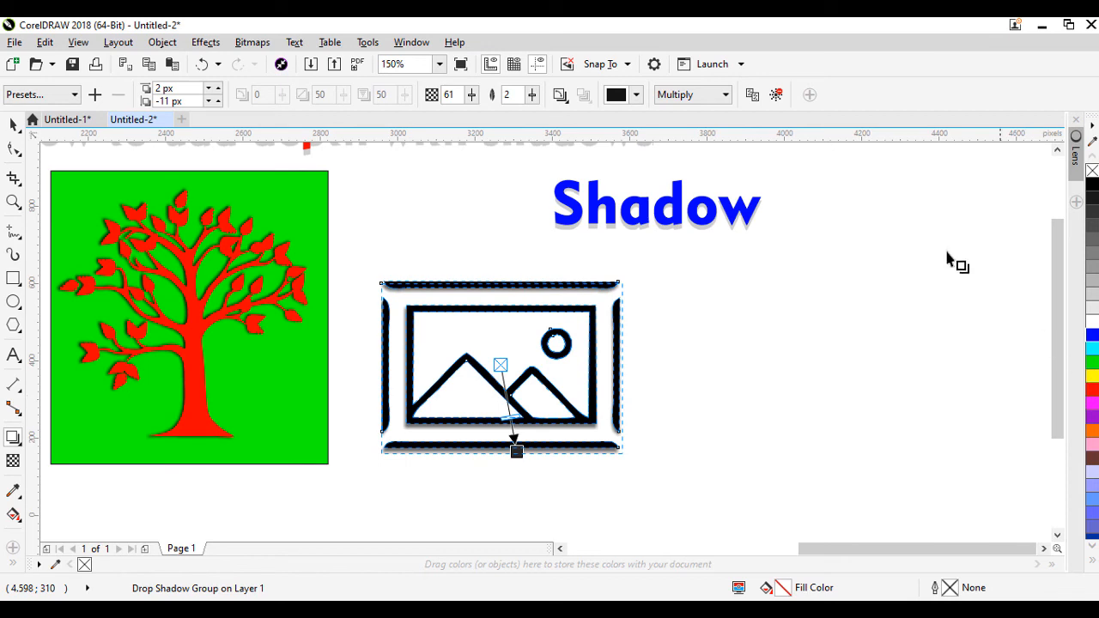
Step: Change the framed picture's drop shadow color to red (C 0, M 98, Y 85, K 0) and deselect it
click(637, 96)
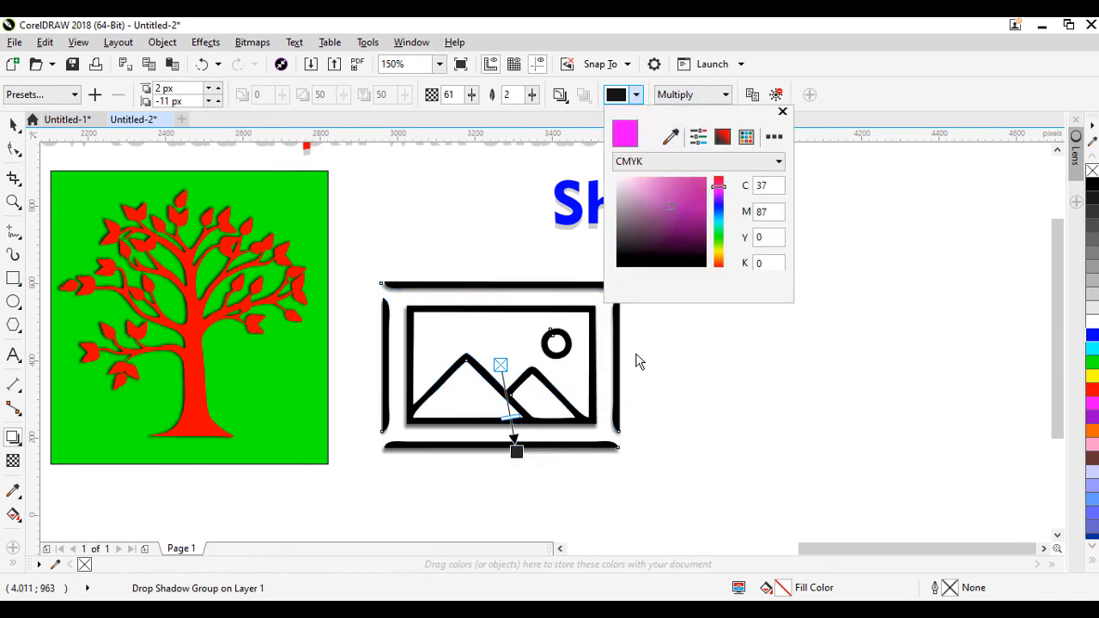
drag(722, 182, 718, 186)
click(702, 183)
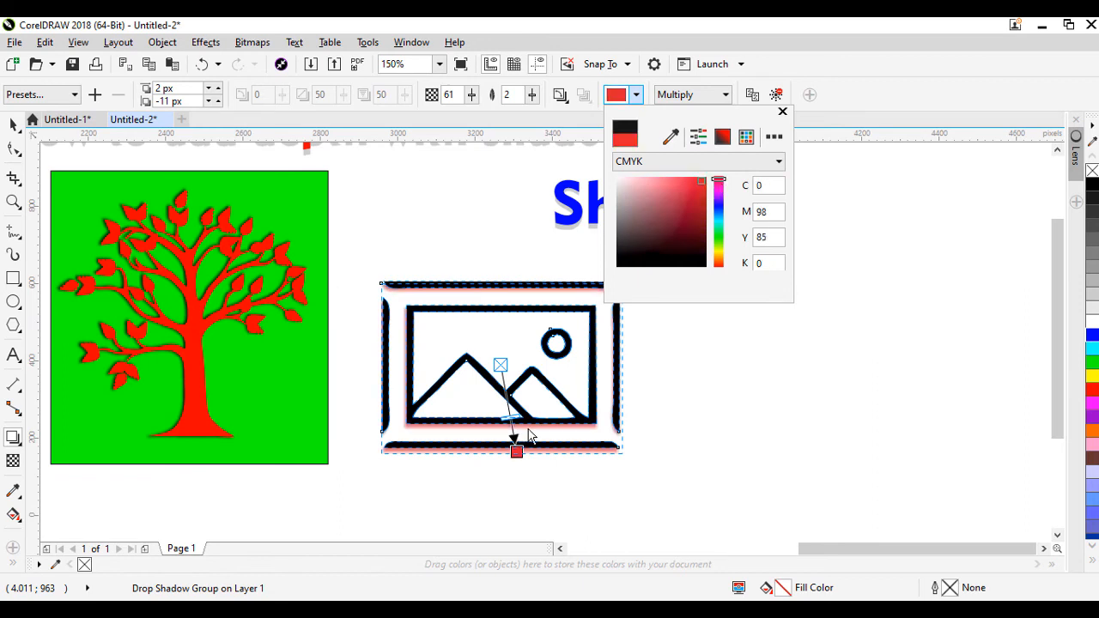
click(825, 375)
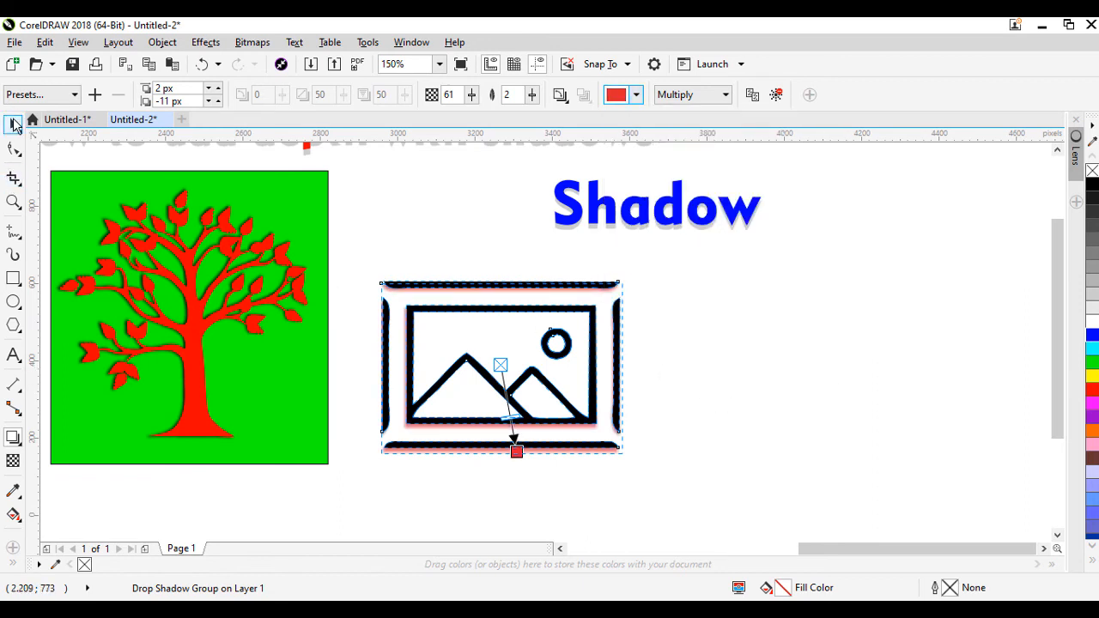
click(13, 125)
click(804, 328)
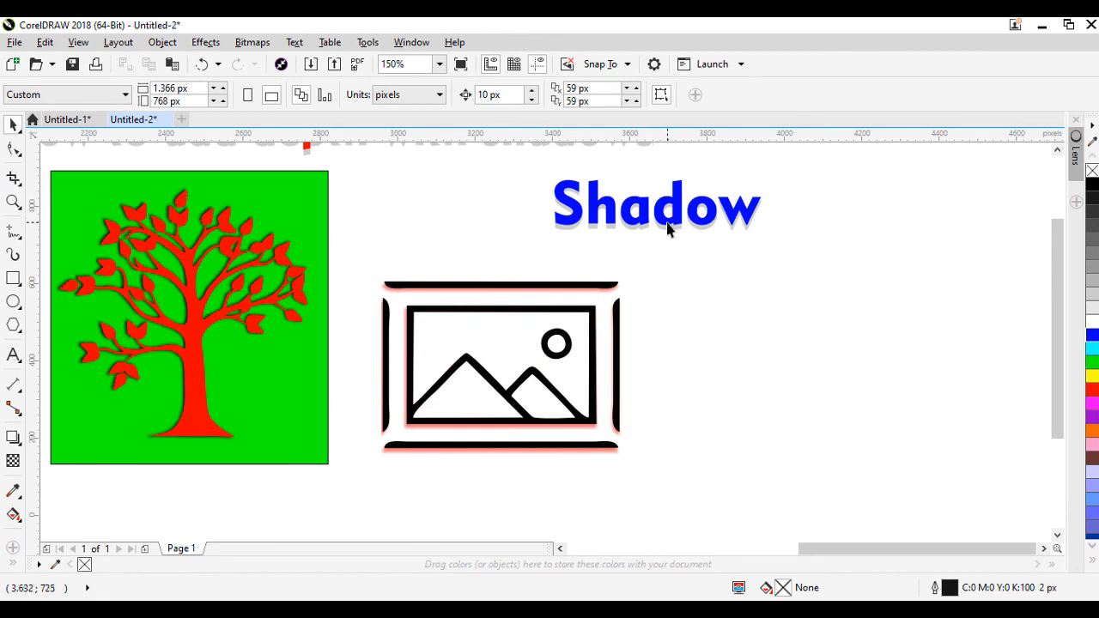
drag(677, 289, 681, 373)
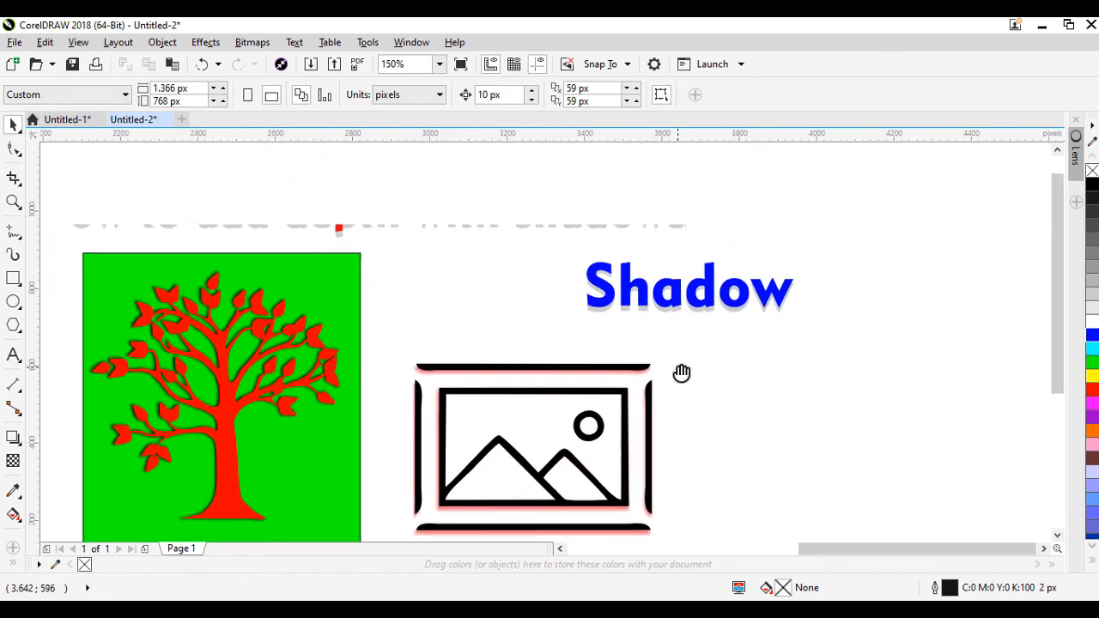
drag(550, 362, 702, 351)
drag(555, 386, 633, 381)
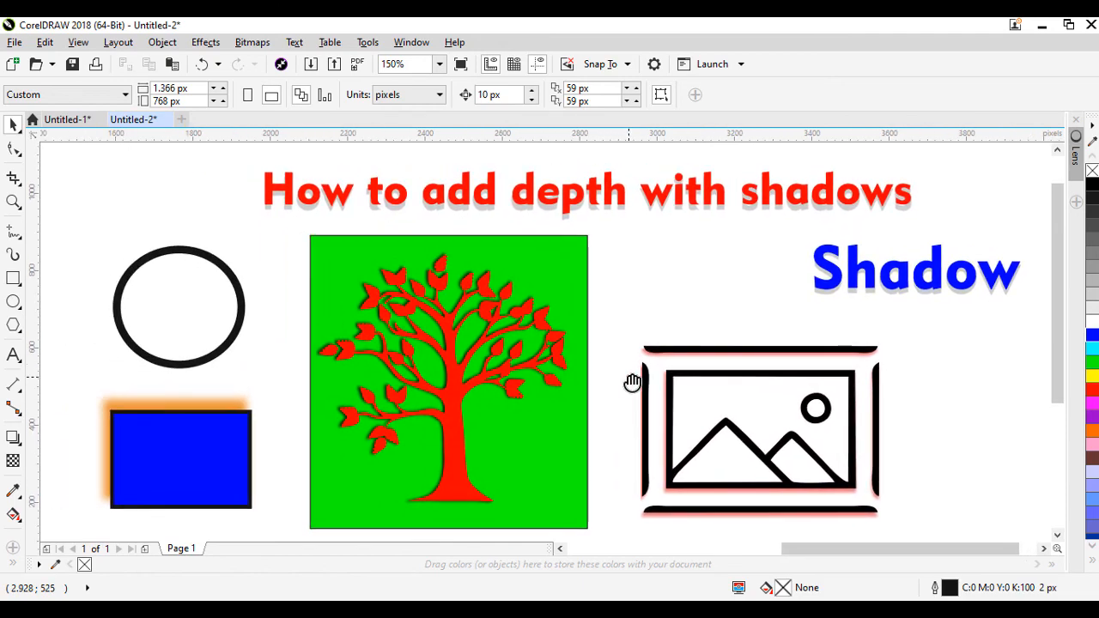